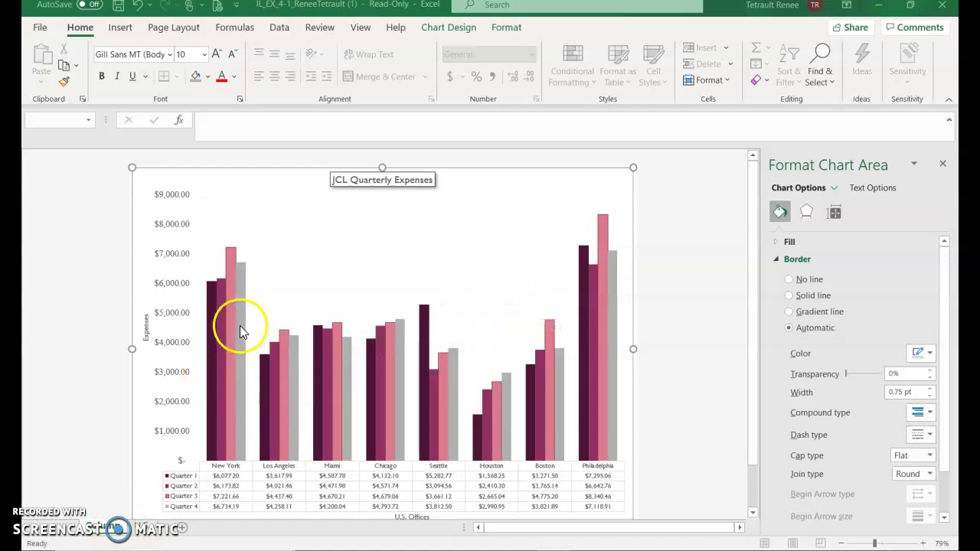
Fill the Quarter 4 data series in the column chart with a very light pink theme color.
{"action": "mouse_move", "coordinate": [244, 337]}
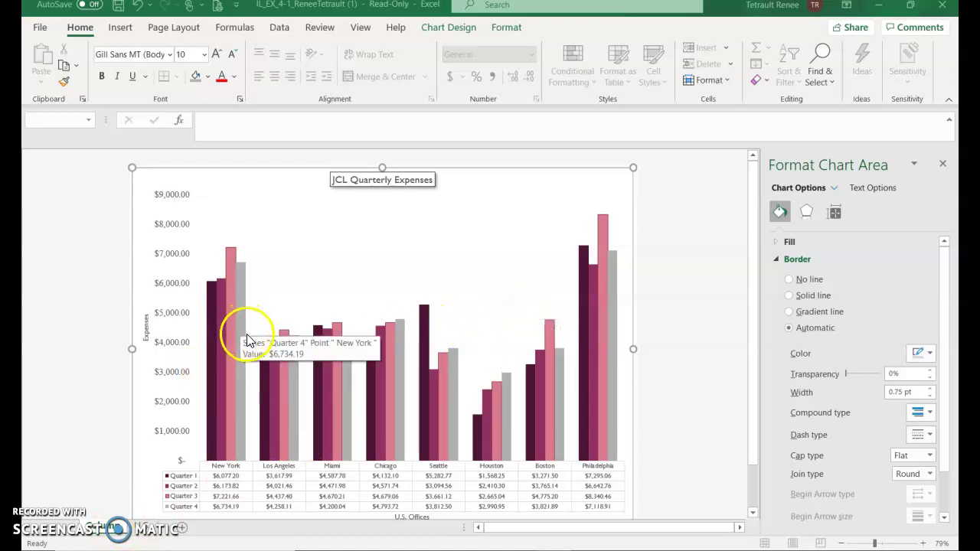
{"action": "left_click", "coordinate": [241, 324]}
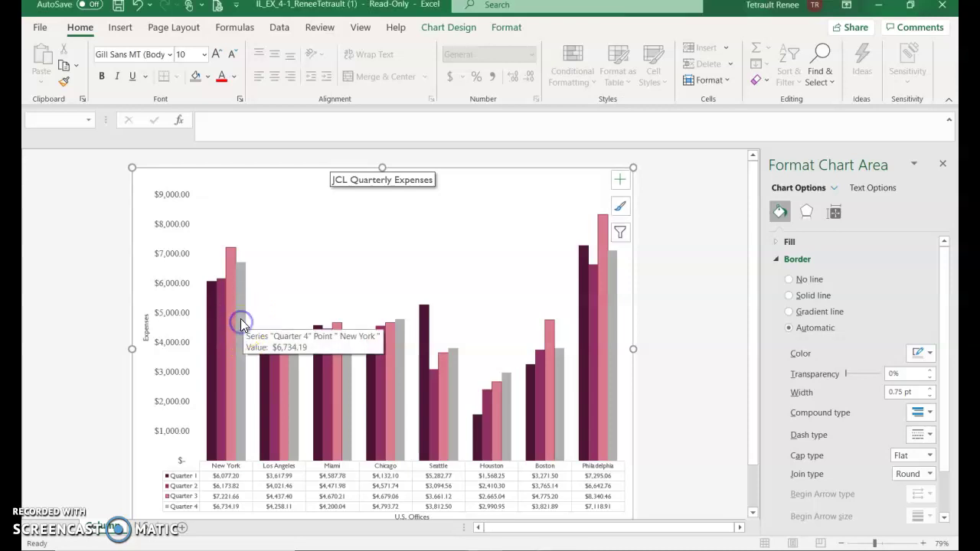
{"action": "left_click", "coordinate": [241, 324]}
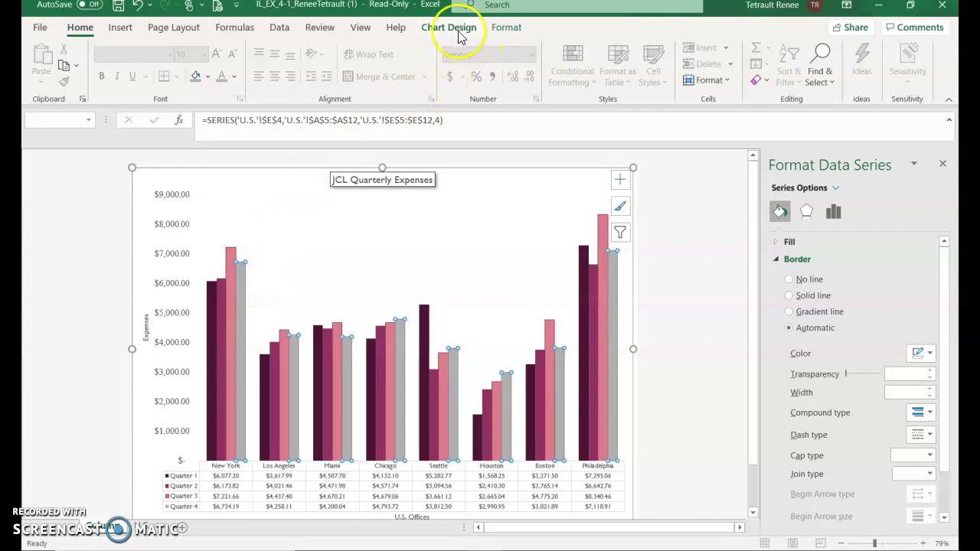
{"action": "left_click", "coordinate": [502, 30]}
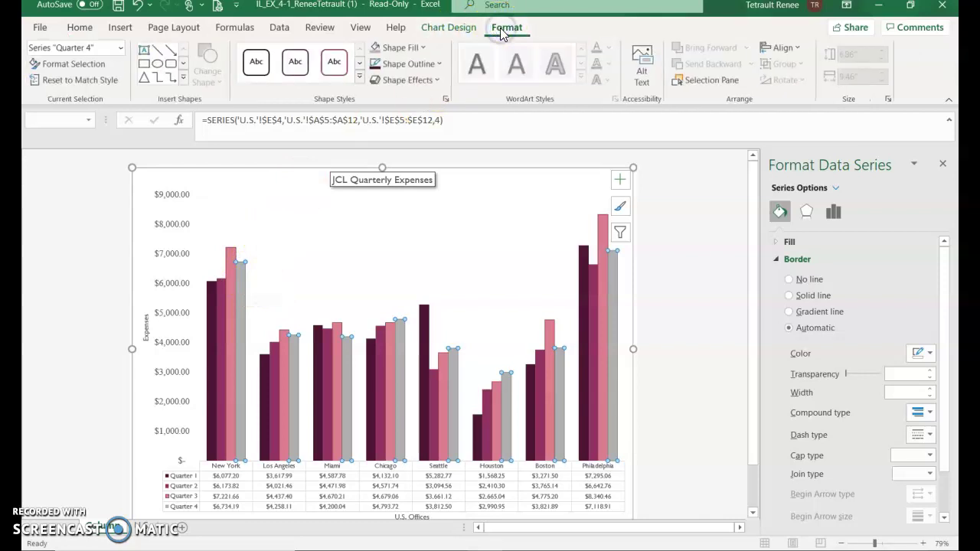
{"action": "left_click", "coordinate": [421, 48]}
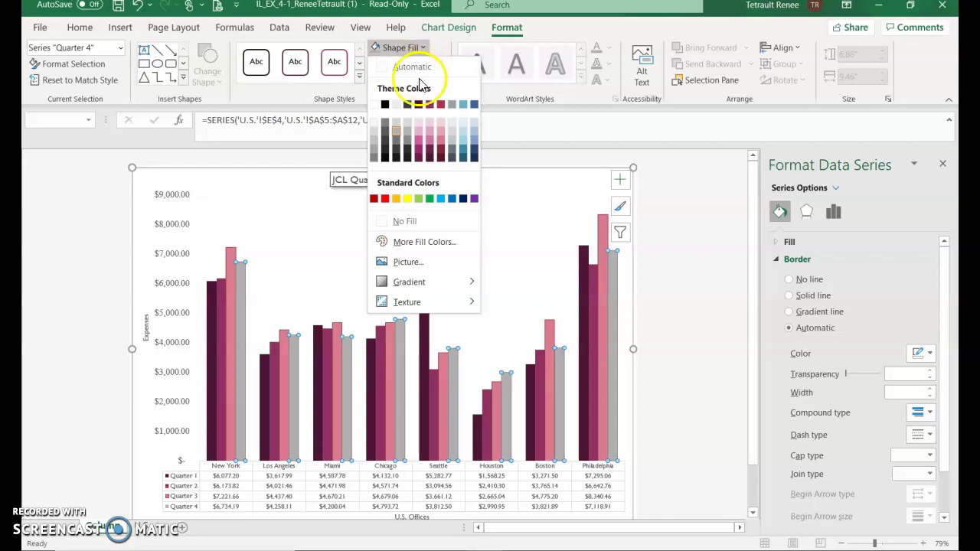
{"action": "left_click", "coordinate": [420, 124]}
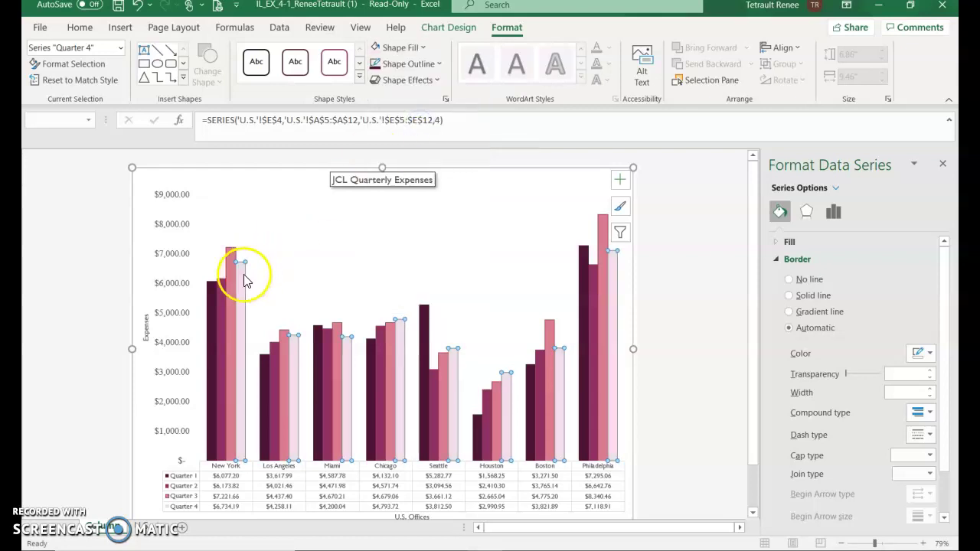
Apply the Subtle Effect - Pink, Accent 3 shape style to the Quarter 3 data series.
{"action": "left_click", "coordinate": [230, 300]}
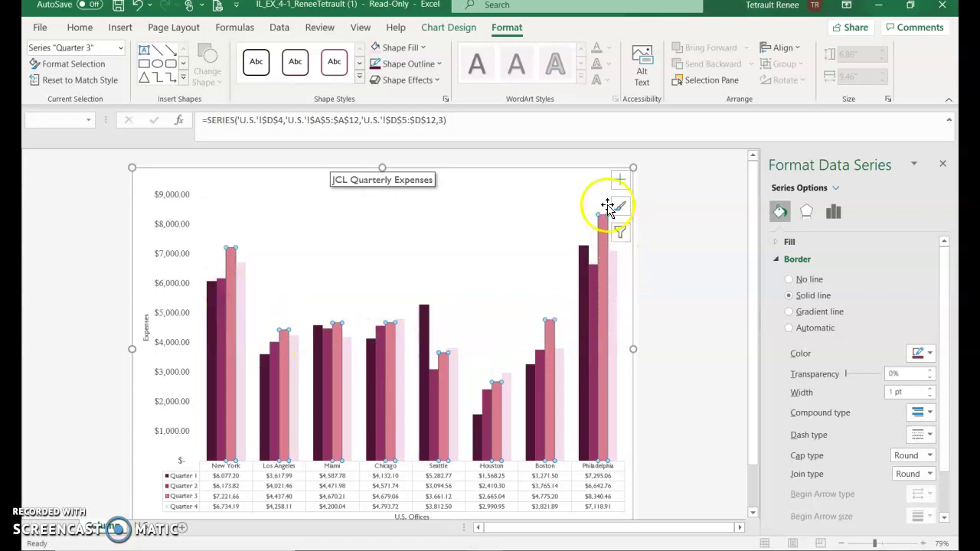
{"action": "left_click", "coordinate": [359, 78]}
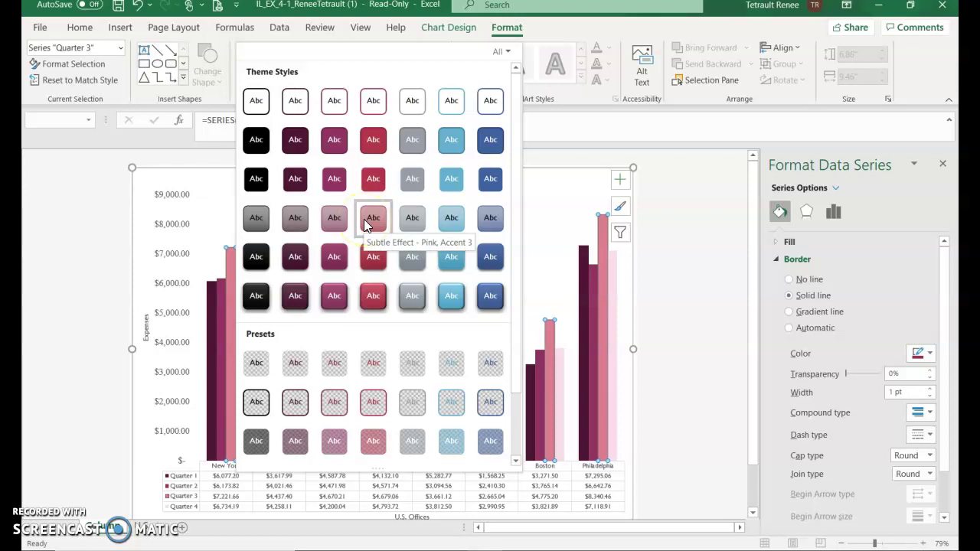
{"action": "left_click", "coordinate": [364, 219]}
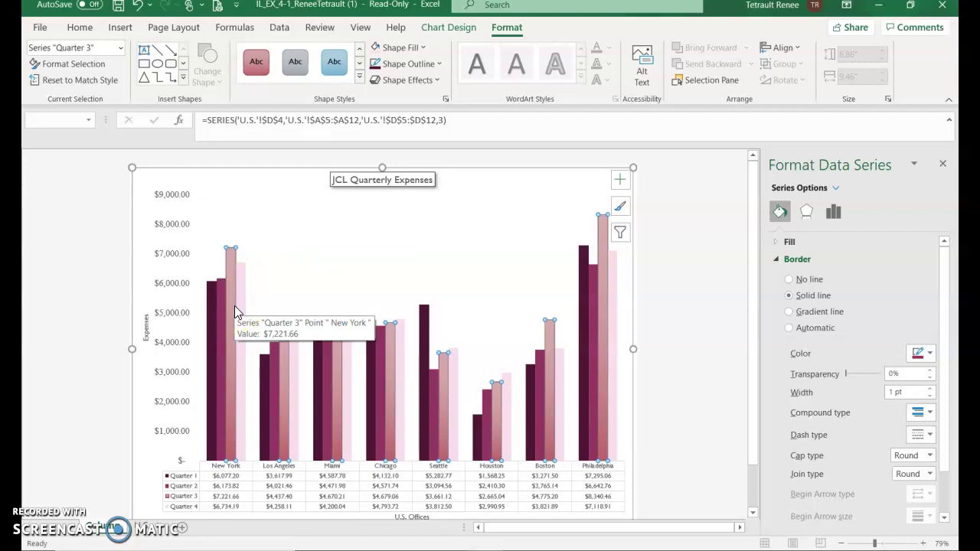
{"action": "left_click", "coordinate": [236, 273]}
{"action": "left_click", "coordinate": [92, 28]}
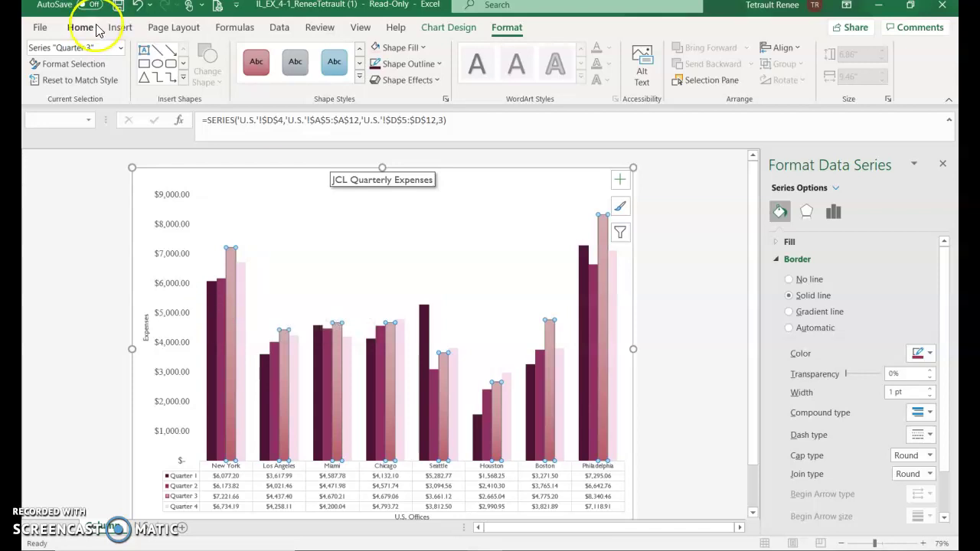
Check the name in the center section of the column chart sheet's custom footer and accept the footer settings.
{"action": "left_click", "coordinate": [486, 195]}
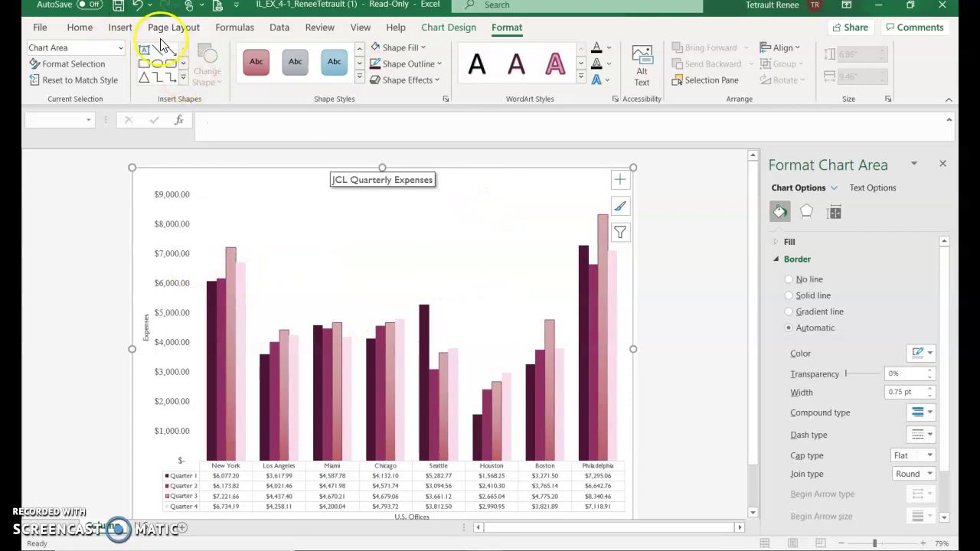
{"action": "left_click", "coordinate": [120, 29]}
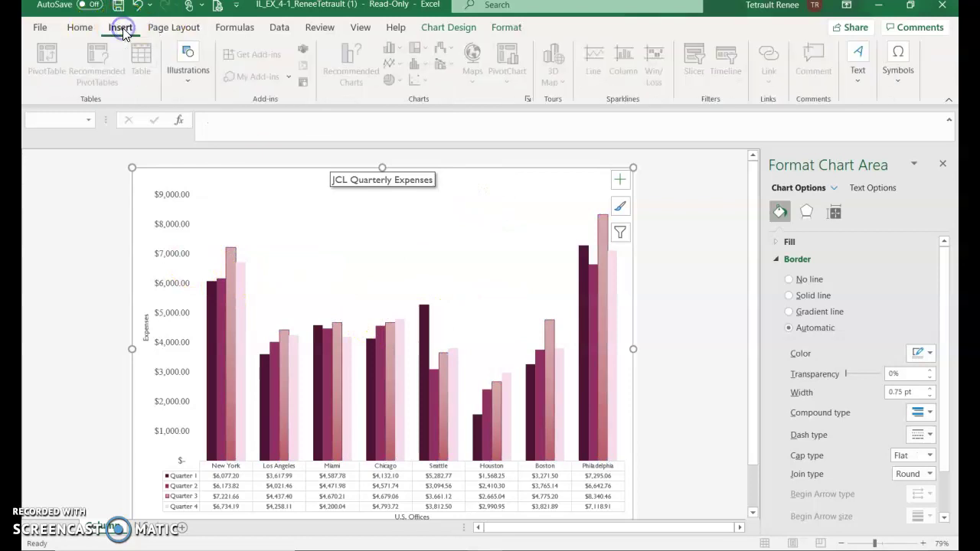
{"action": "left_click", "coordinate": [858, 66]}
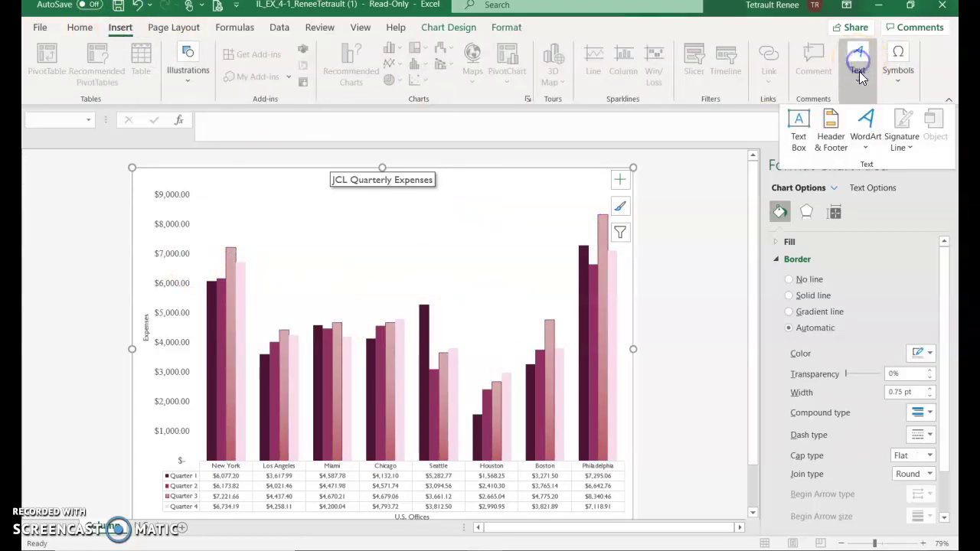
{"action": "left_click", "coordinate": [826, 144]}
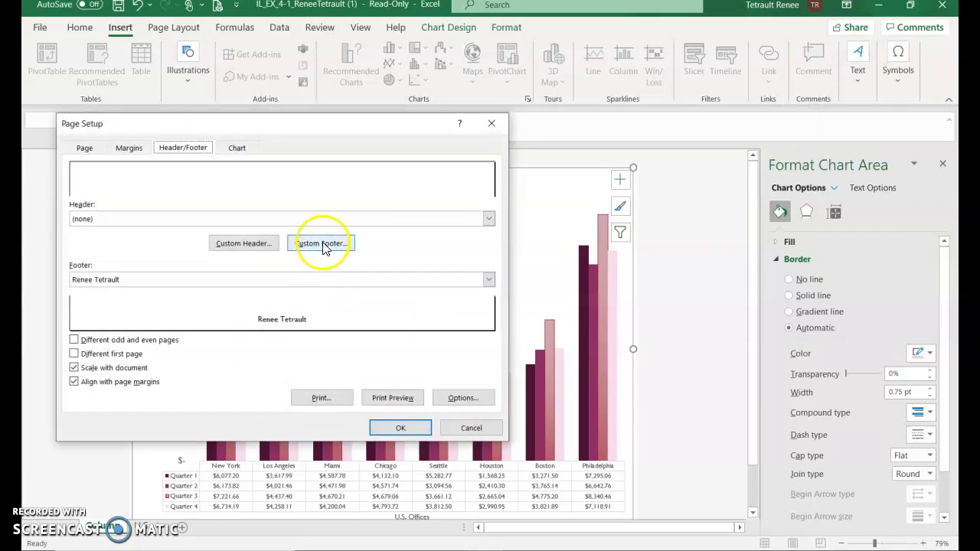
{"action": "left_click", "coordinate": [323, 244]}
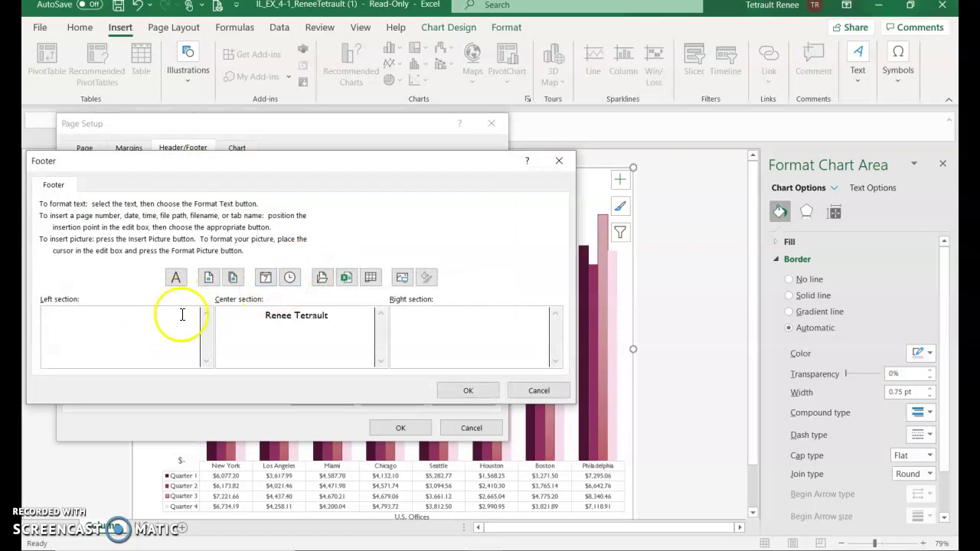
{"action": "left_click", "coordinate": [281, 319]}
{"action": "left_click", "coordinate": [336, 317]}
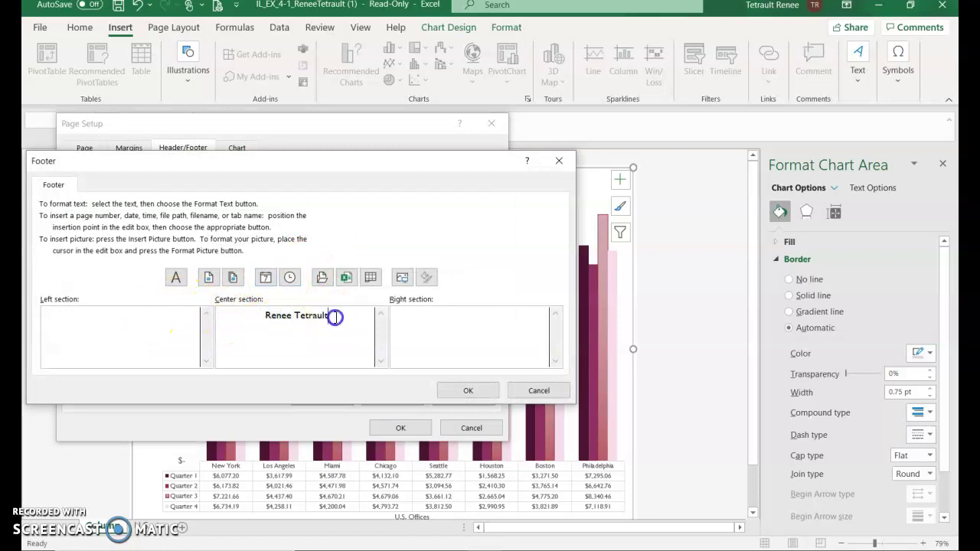
{"action": "left_click", "coordinate": [447, 389]}
{"action": "left_click", "coordinate": [402, 427]}
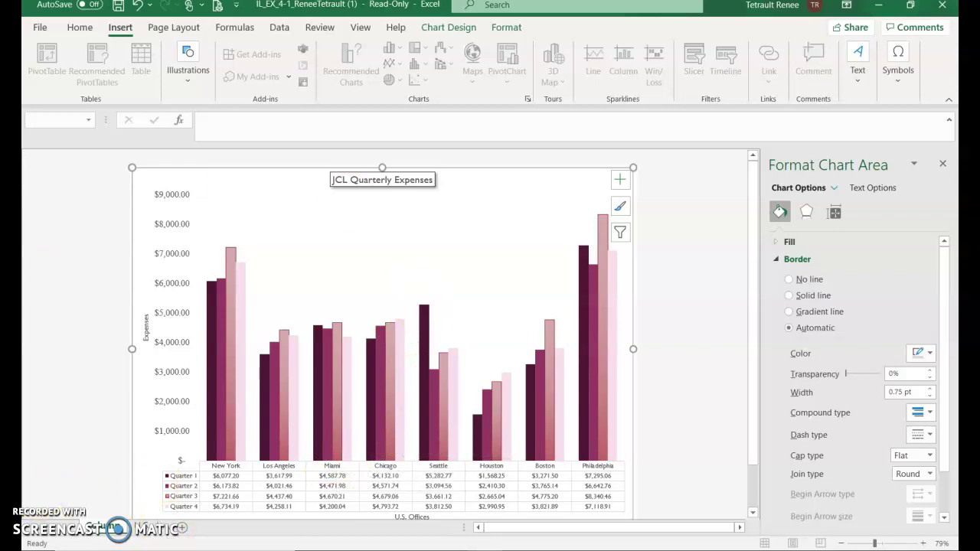
On the U.S. sheet, insert a 2-D pie chart from the office names A5:A12 and totals F5:F12.
{"action": "left_click", "coordinate": [145, 528]}
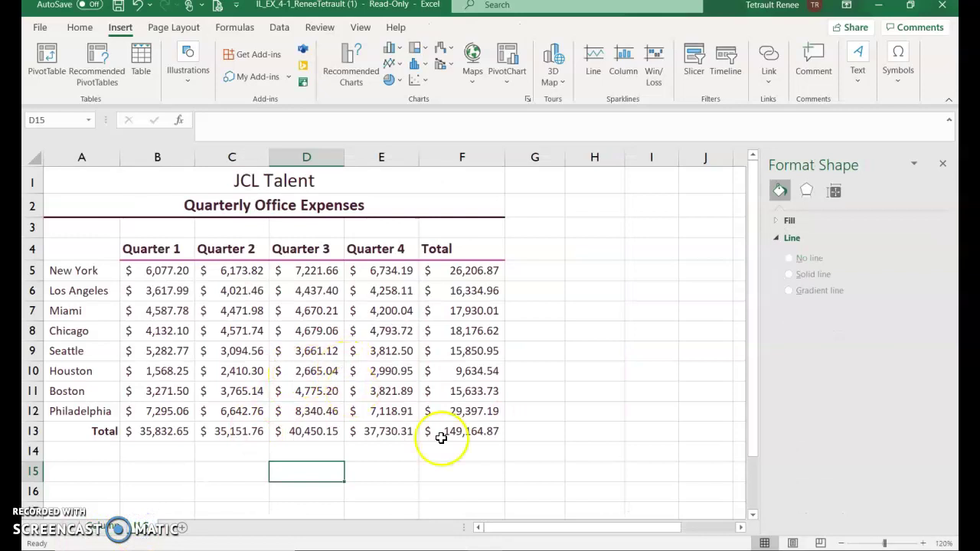
{"action": "left_click_drag", "start_coordinate": [95, 246], "coordinate": [398, 411]}
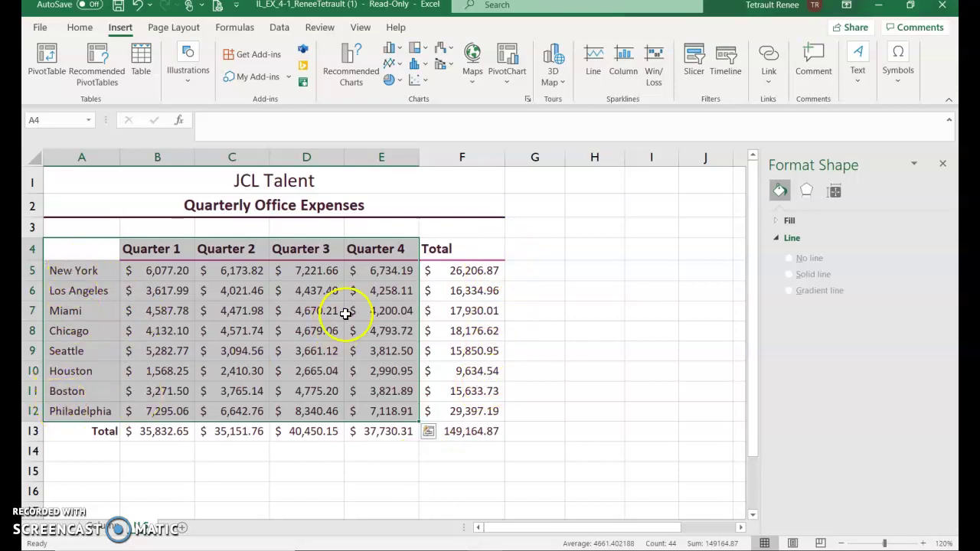
{"action": "left_click", "coordinate": [548, 395]}
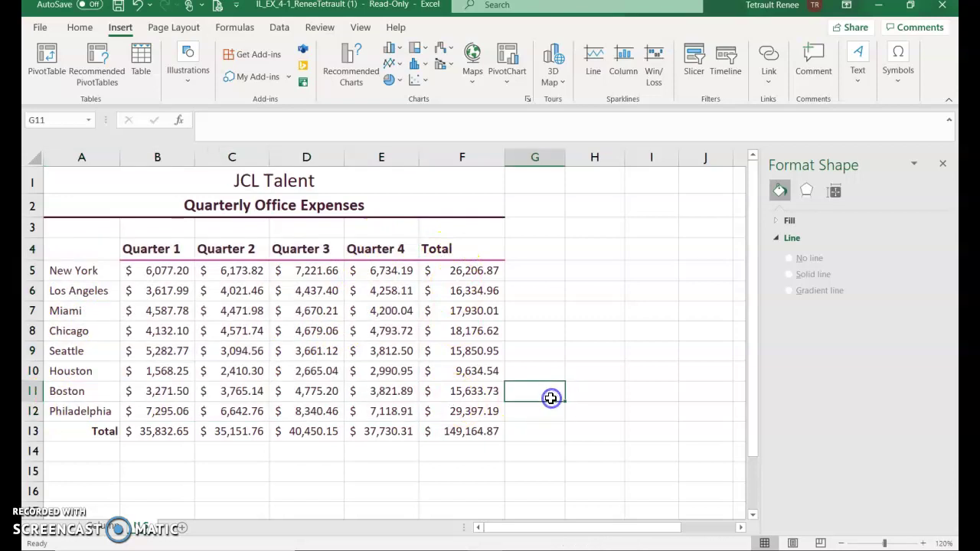
{"action": "left_click", "coordinate": [88, 271]}
{"action": "left_click_drag", "start_coordinate": [89, 271], "coordinate": [103, 402]}
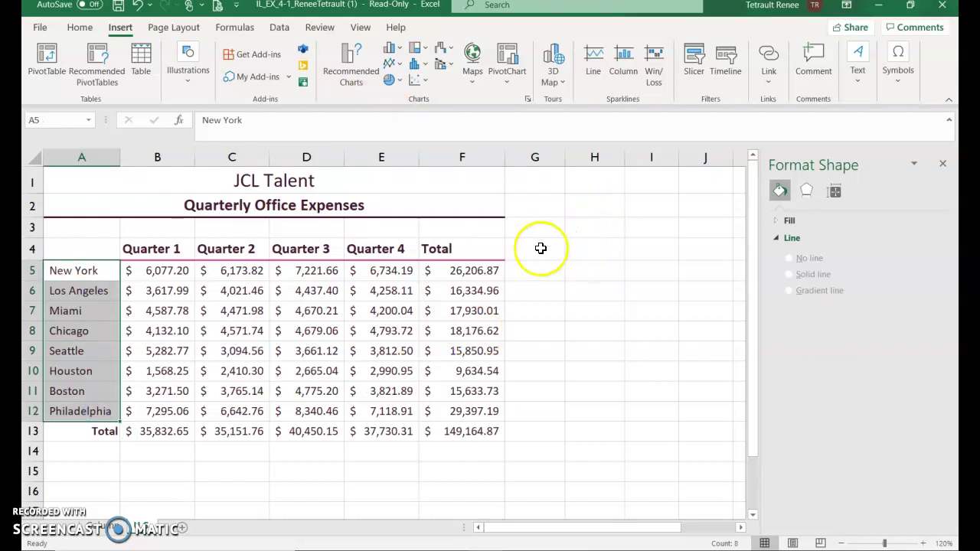
{"action": "left_click_drag", "start_coordinate": [464, 275], "coordinate": [467, 408]}
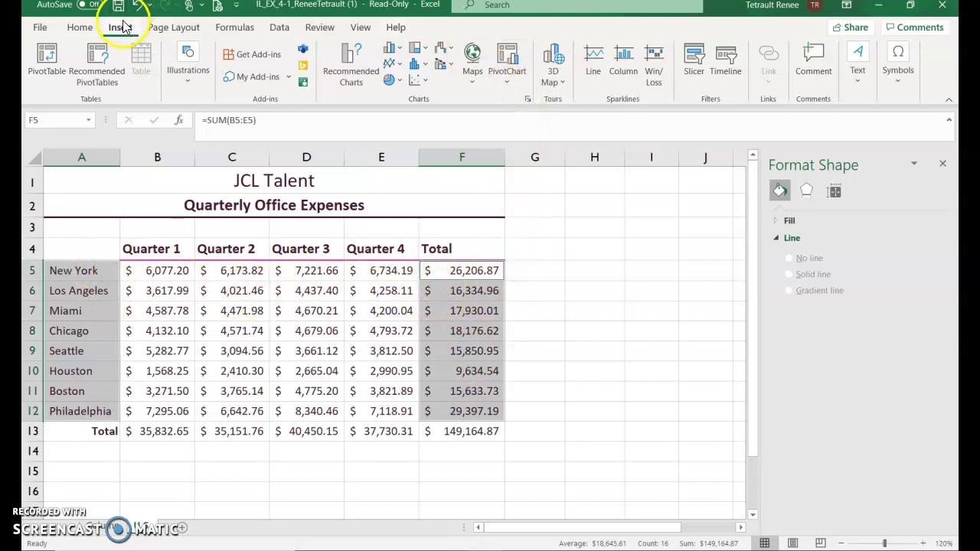
{"action": "left_click", "coordinate": [391, 82]}
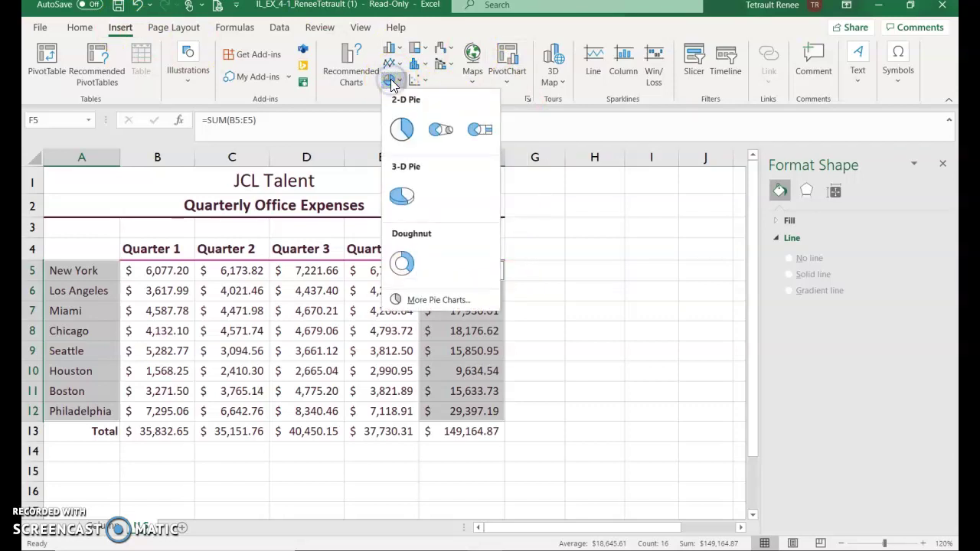
{"action": "left_click", "coordinate": [402, 132]}
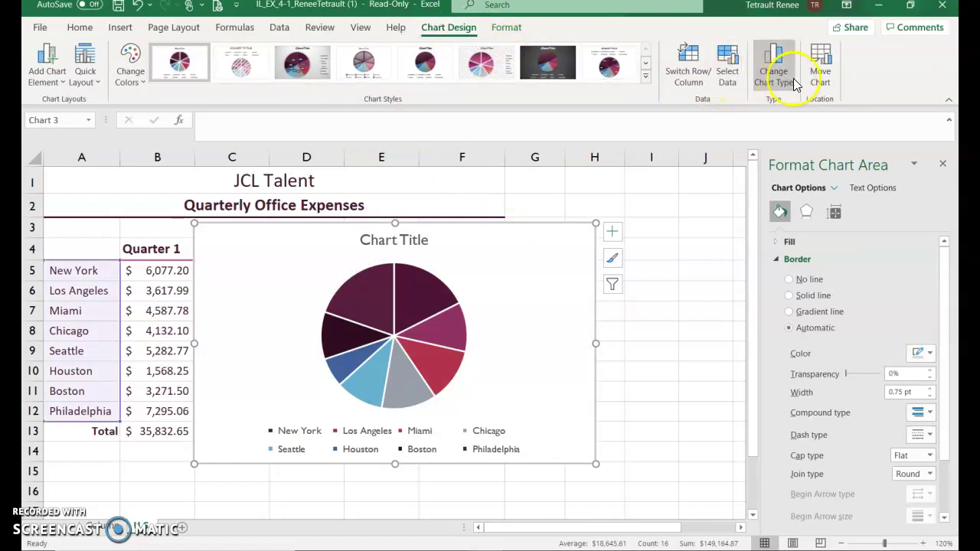
Move the pie chart to a new sheet named Pie.
{"action": "left_click", "coordinate": [819, 77]}
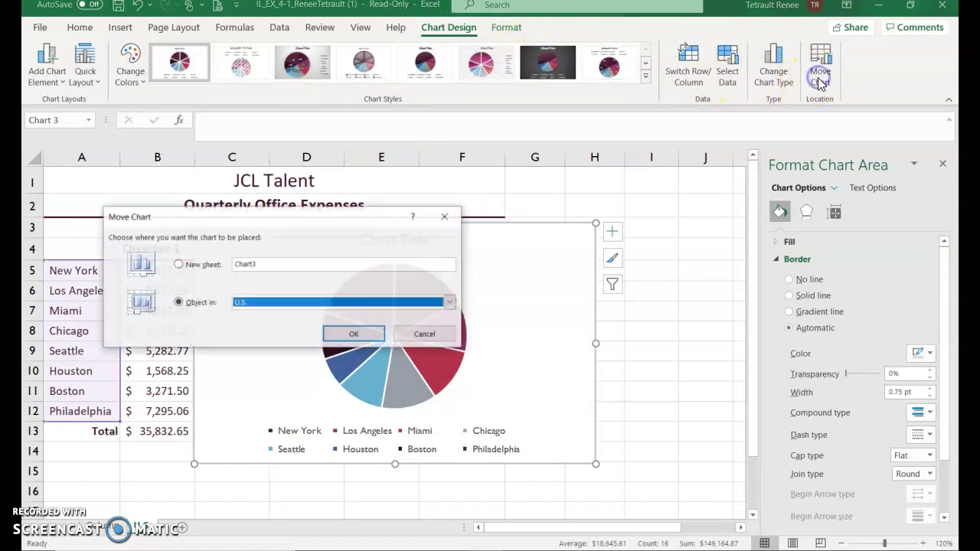
{"action": "left_click", "coordinate": [180, 266]}
{"action": "type", "text": "Pie"}
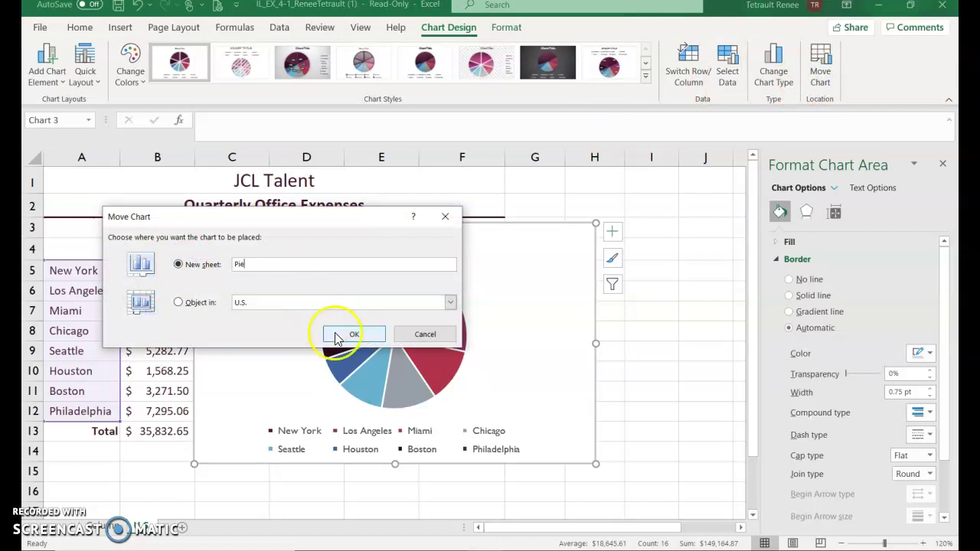
{"action": "left_click", "coordinate": [337, 337]}
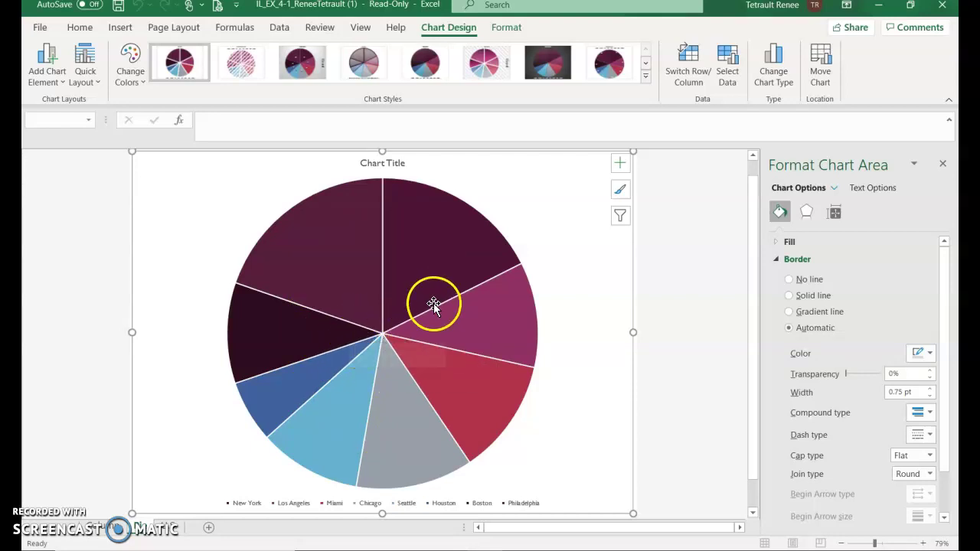
Apply the solid pinkish-red WordArt style to the pie chart's title and change its text to "JCL Total Expenses, by Office".
{"action": "left_click", "coordinate": [372, 161]}
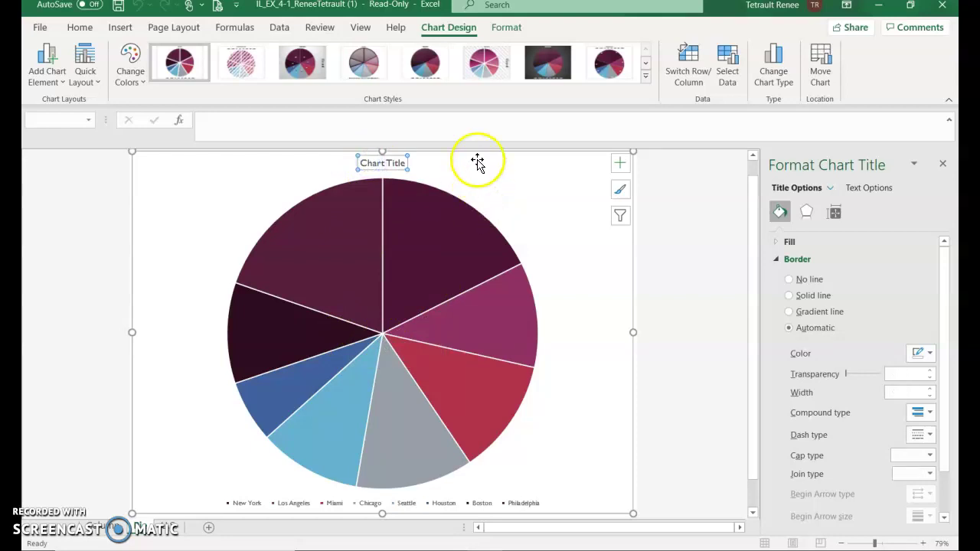
{"action": "left_click", "coordinate": [505, 29]}
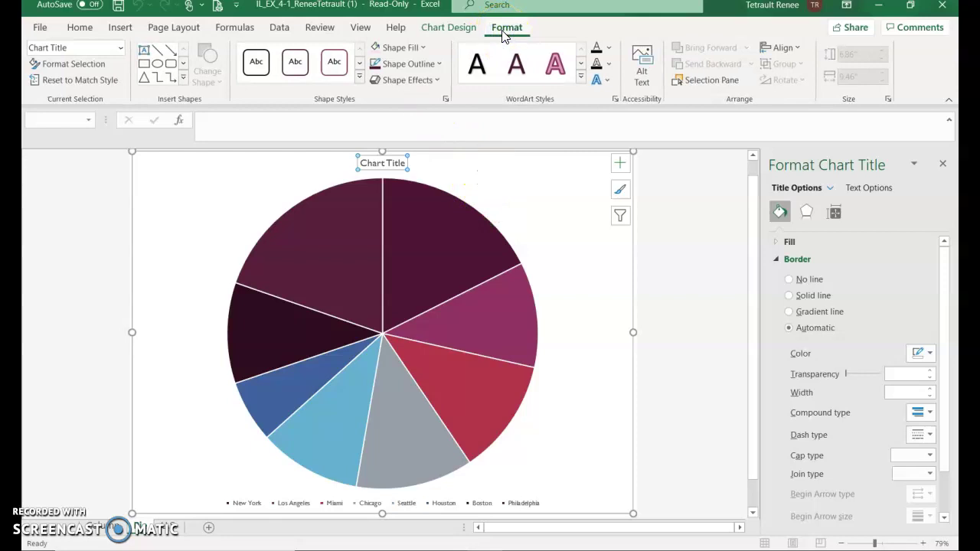
{"action": "left_click", "coordinate": [579, 80]}
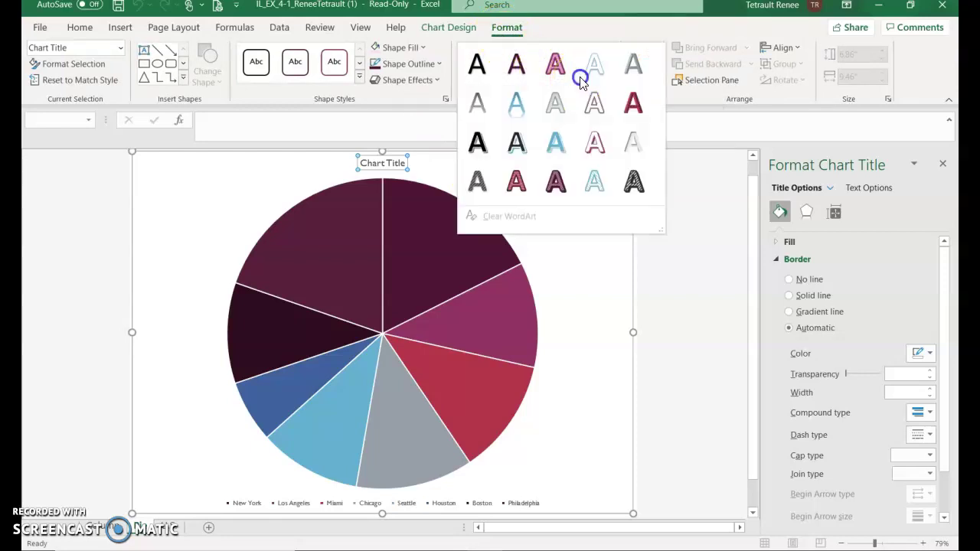
{"action": "left_click", "coordinate": [633, 105]}
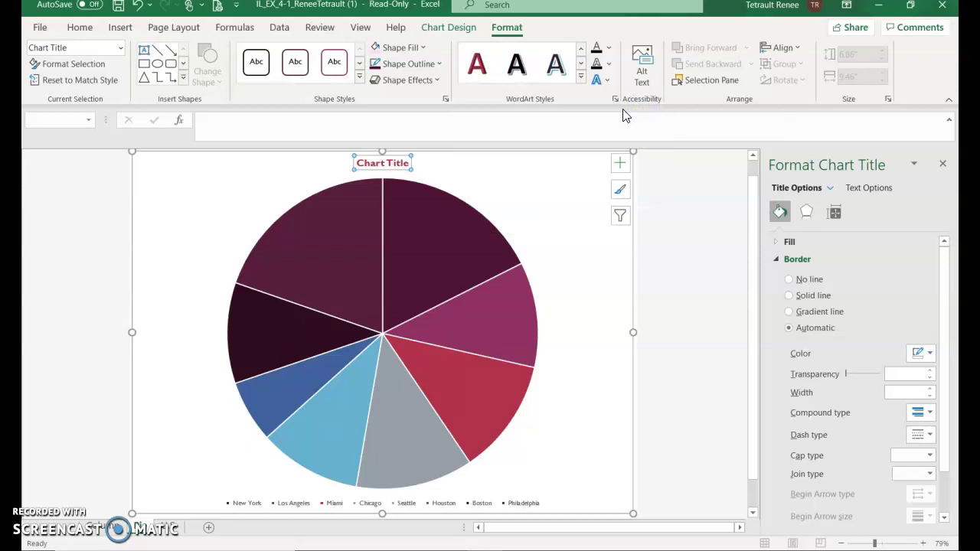
{"action": "type", "text": "JCL Total Expenses, by Office"}
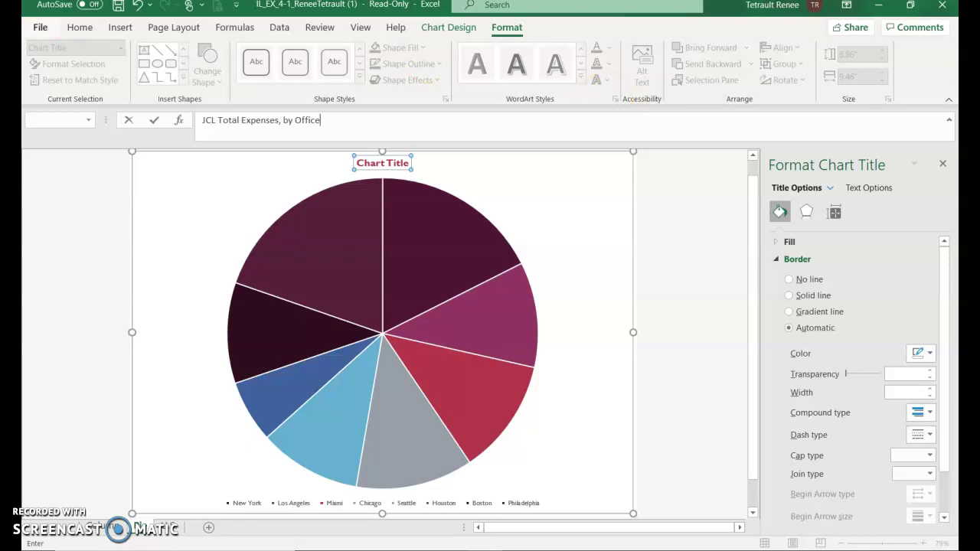
{"action": "left_click", "coordinate": [156, 121]}
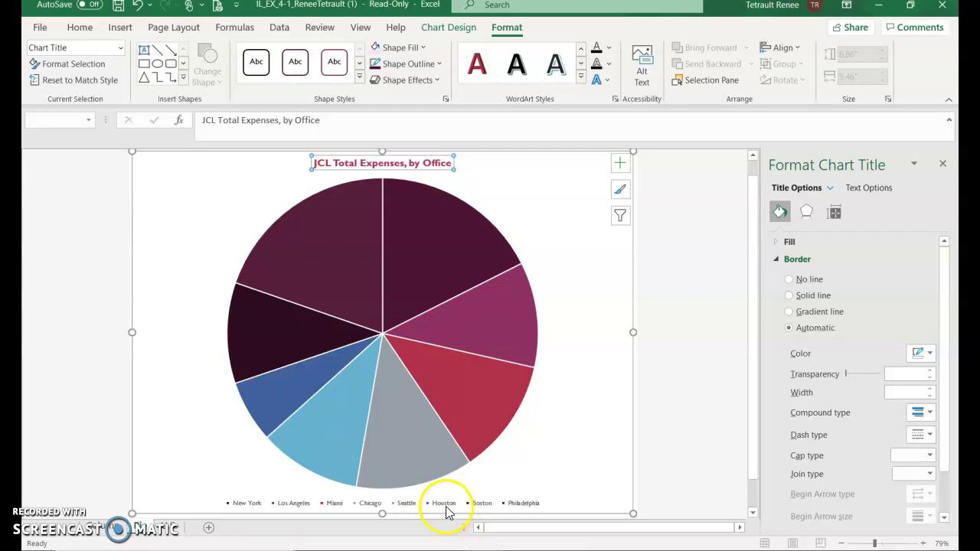
Explode the Houston slice of the pie chart by 10% and close the formatting options.
{"action": "left_click", "coordinate": [277, 390]}
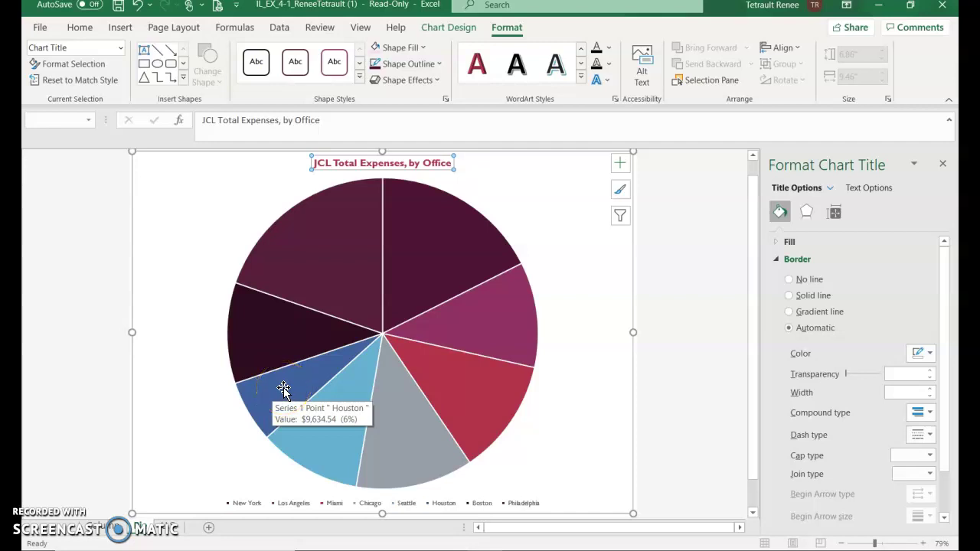
{"action": "left_click", "coordinate": [284, 387]}
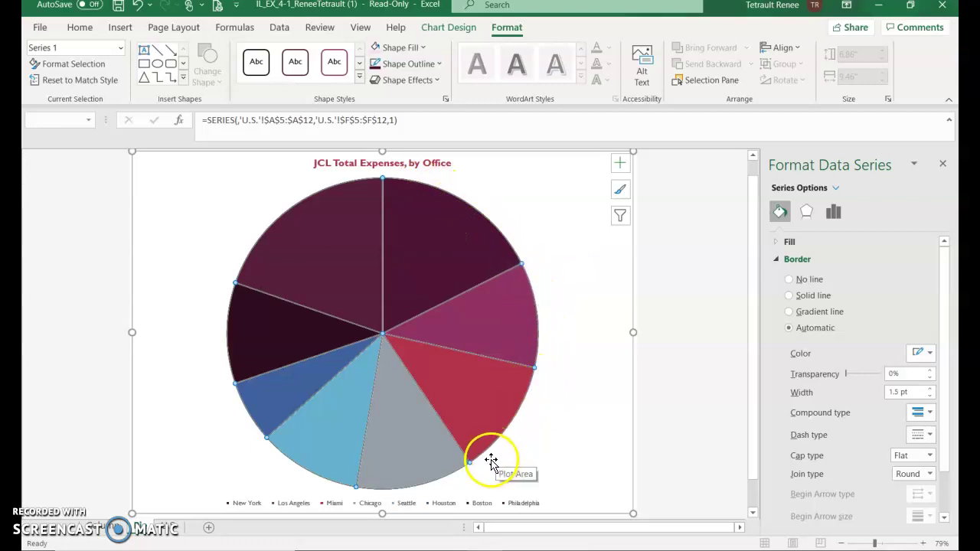
{"action": "left_click", "coordinate": [271, 393]}
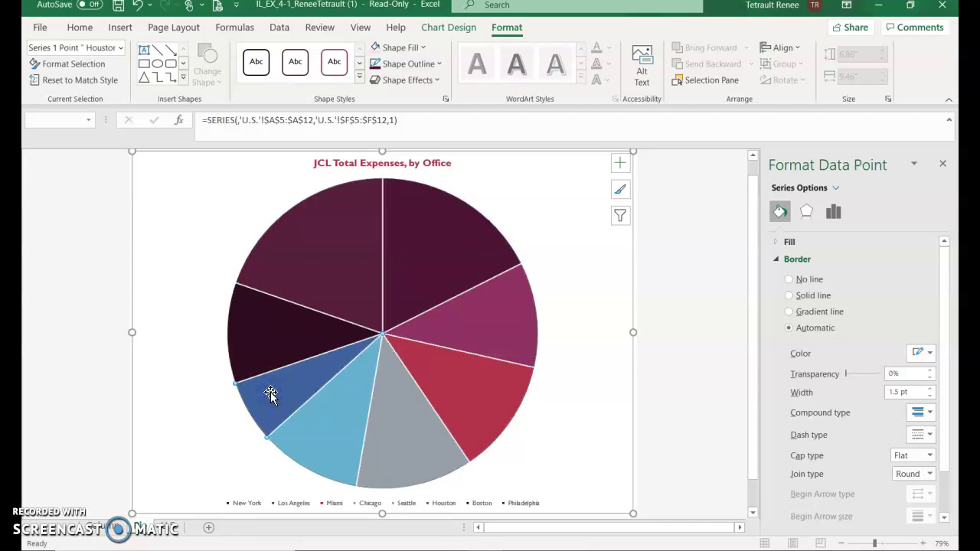
{"action": "right_click", "coordinate": [272, 392]}
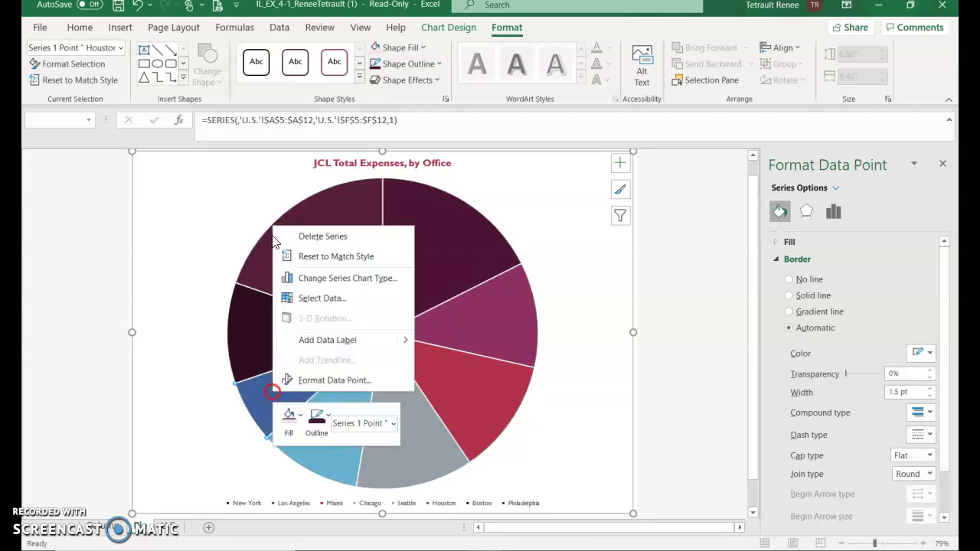
{"action": "left_click", "coordinate": [335, 380]}
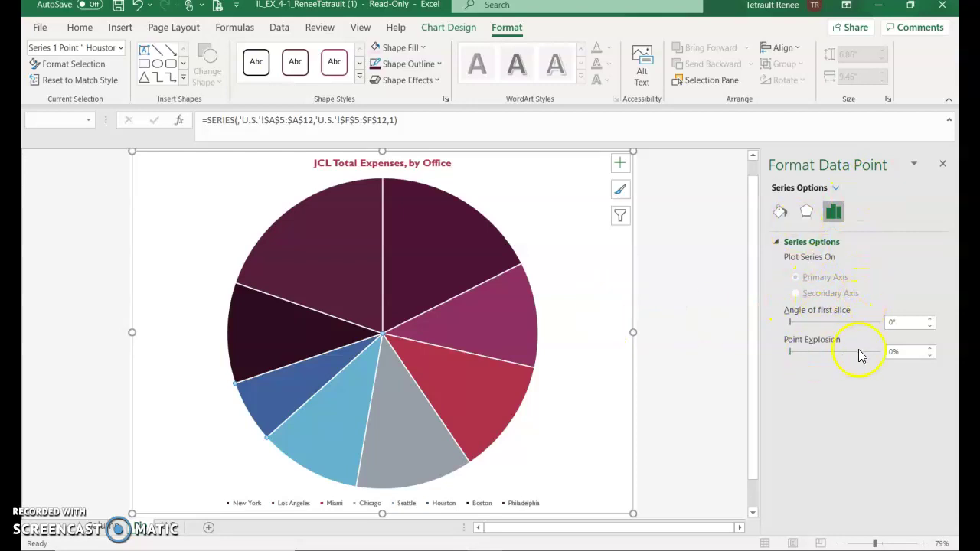
{"action": "left_click", "coordinate": [931, 348]}
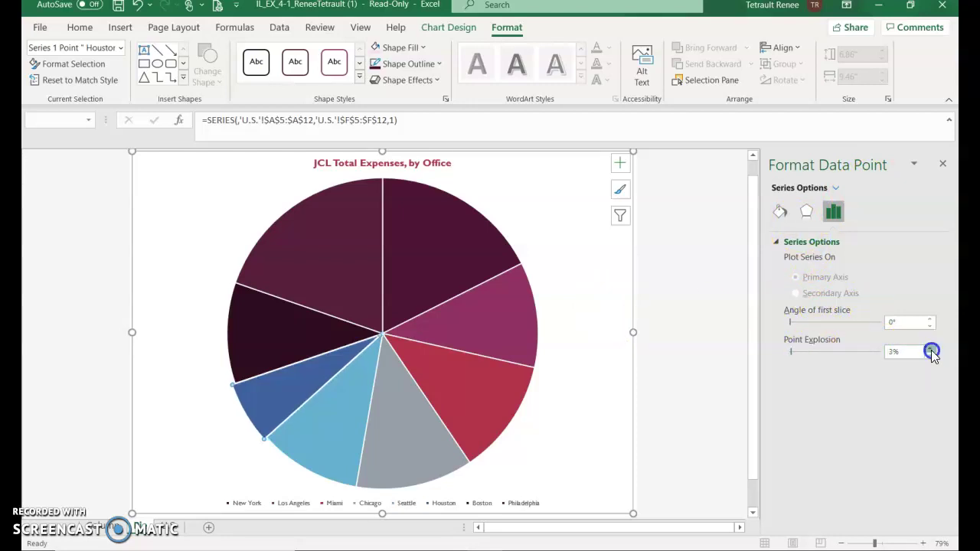
{"action": "left_click", "coordinate": [931, 350]}
{"action": "left_click", "coordinate": [931, 349]}
{"action": "left_click", "coordinate": [931, 356]}
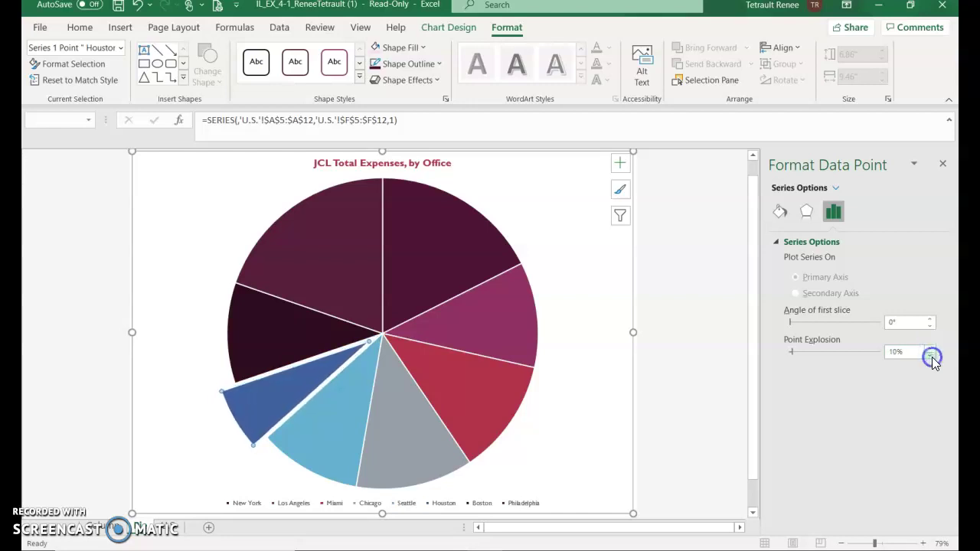
{"action": "left_click", "coordinate": [617, 524]}
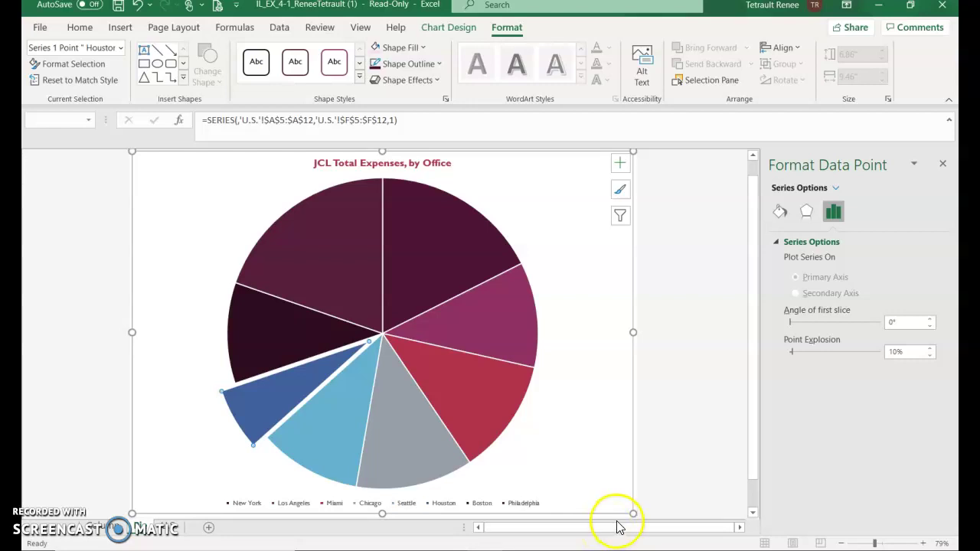
{"action": "left_click", "coordinate": [944, 165]}
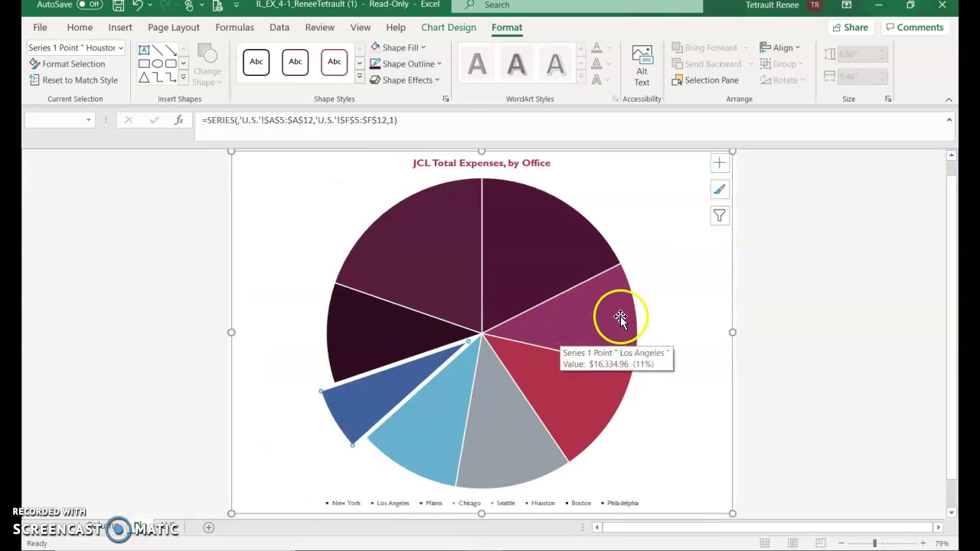
Select the whole pie chart and add data labels at the Outside End position.
{"action": "left_click", "coordinate": [472, 293]}
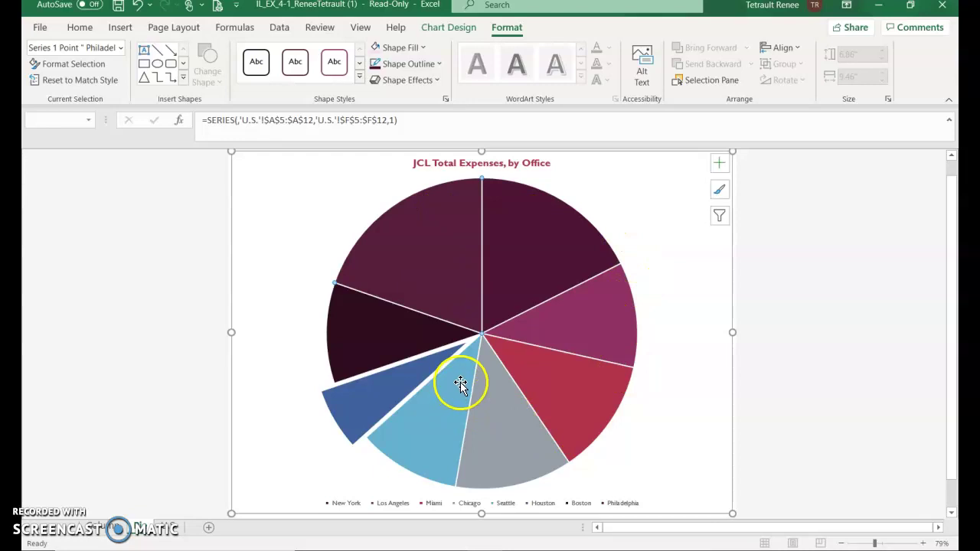
{"action": "left_click", "coordinate": [490, 426]}
{"action": "left_click", "coordinate": [684, 433]}
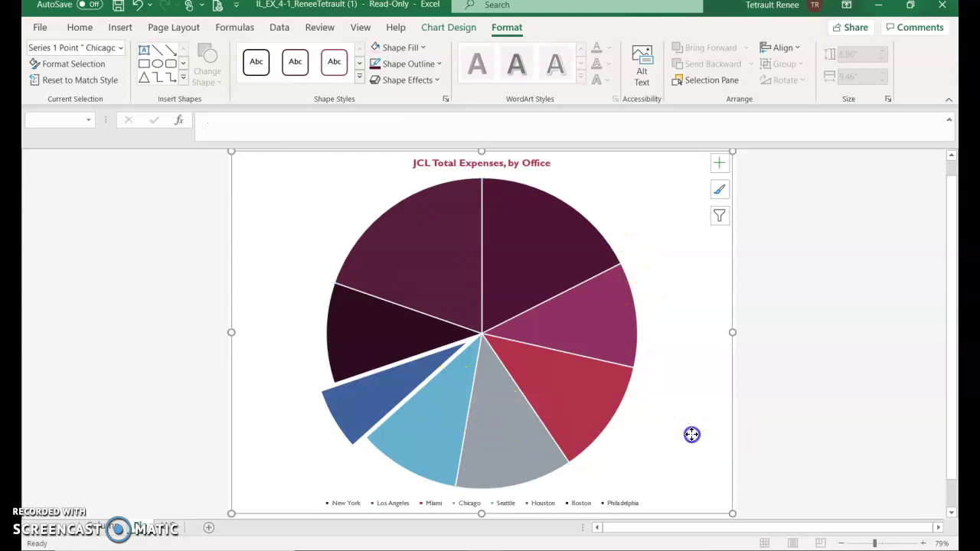
{"action": "left_click", "coordinate": [709, 446]}
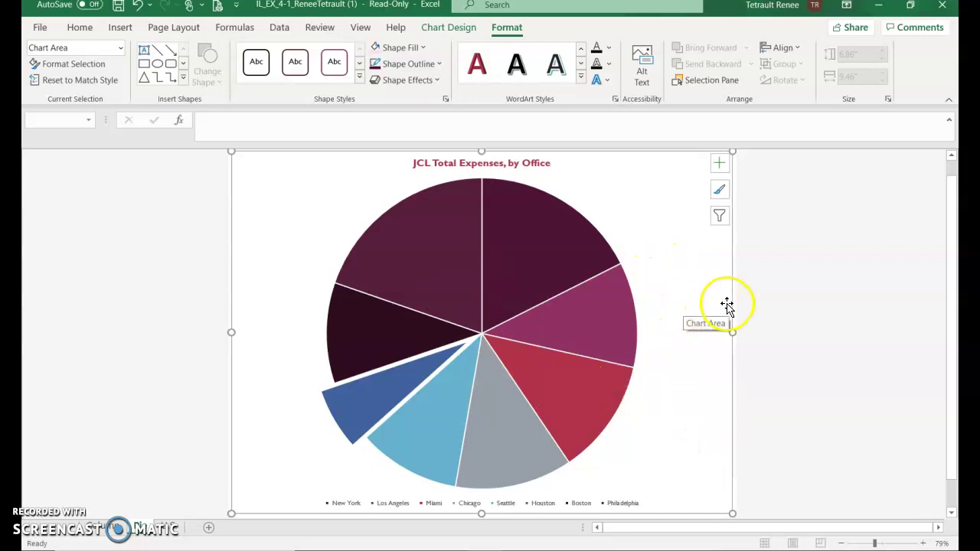
{"action": "left_click", "coordinate": [719, 163]}
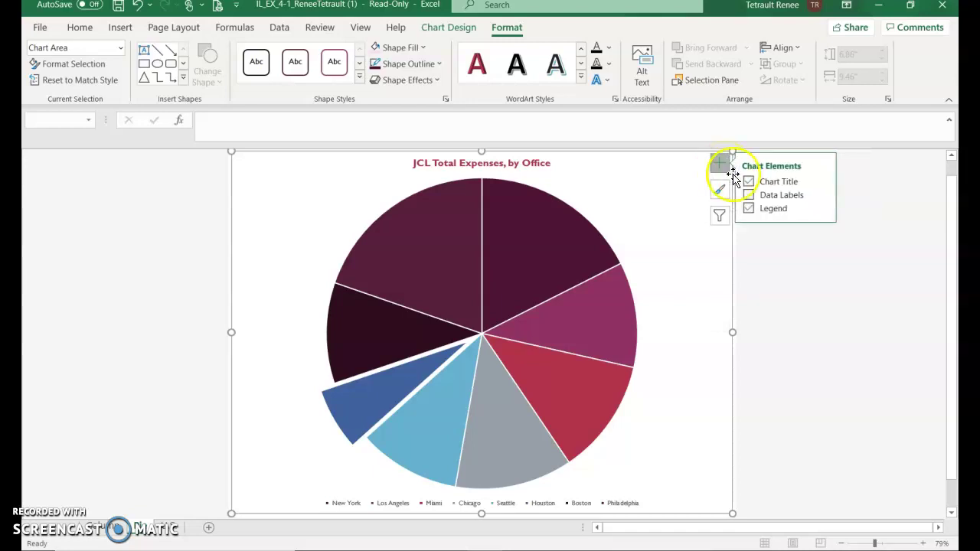
{"action": "left_click", "coordinate": [823, 196]}
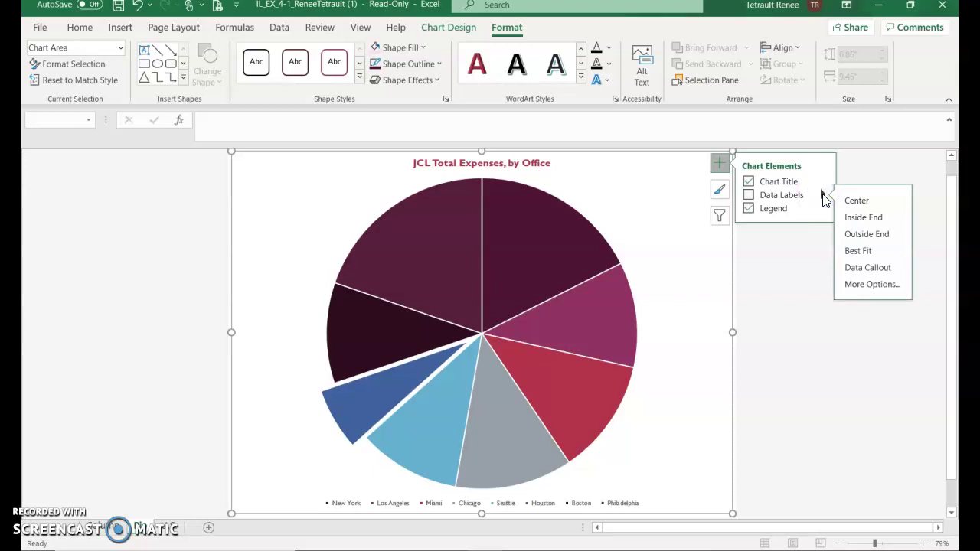
{"action": "left_click", "coordinate": [873, 239]}
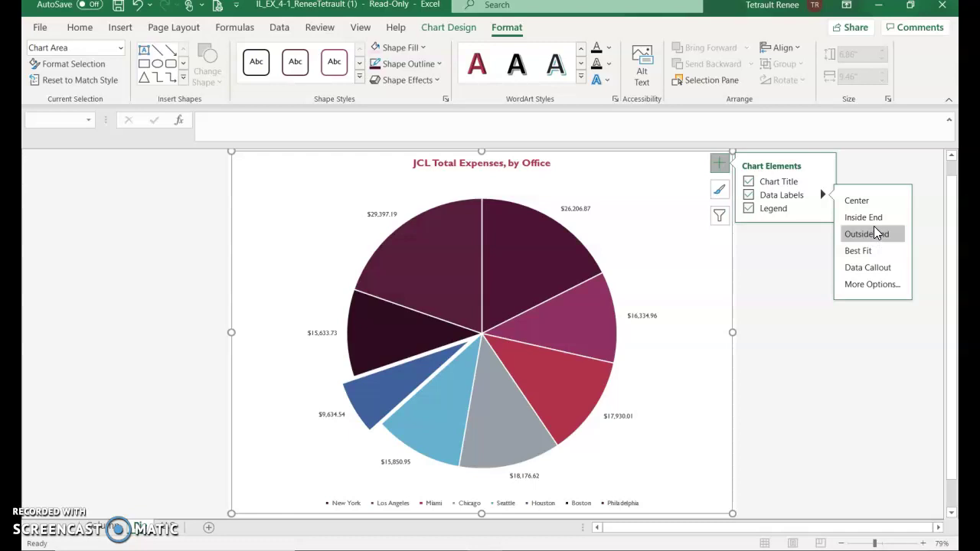
Make the pie chart's data labels contain the percentage instead of the value.
{"action": "left_click", "coordinate": [877, 284]}
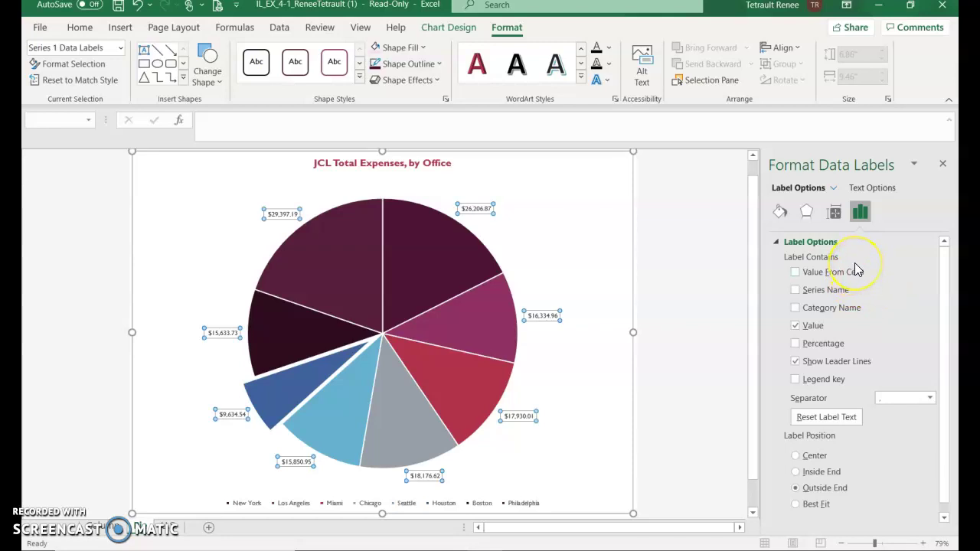
{"action": "left_click", "coordinate": [797, 344]}
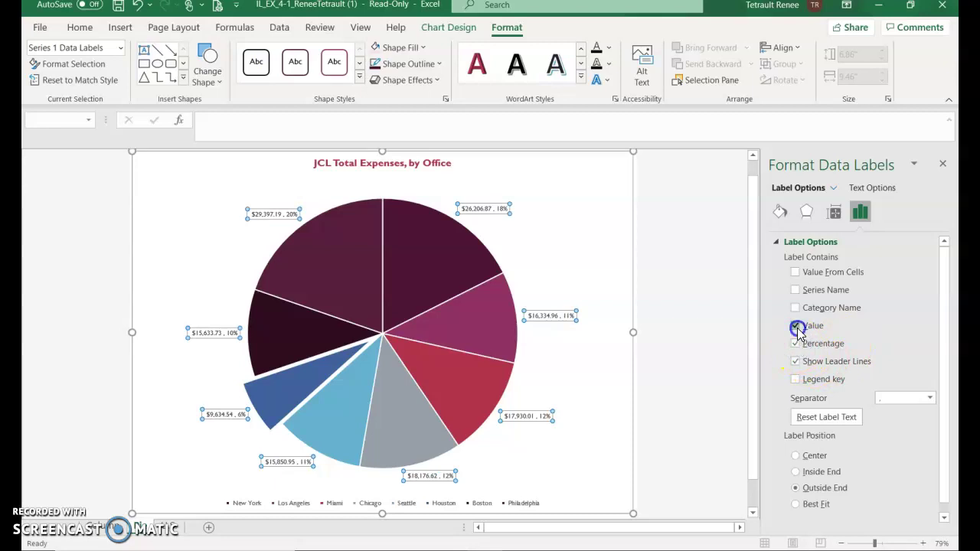
{"action": "left_click", "coordinate": [796, 327]}
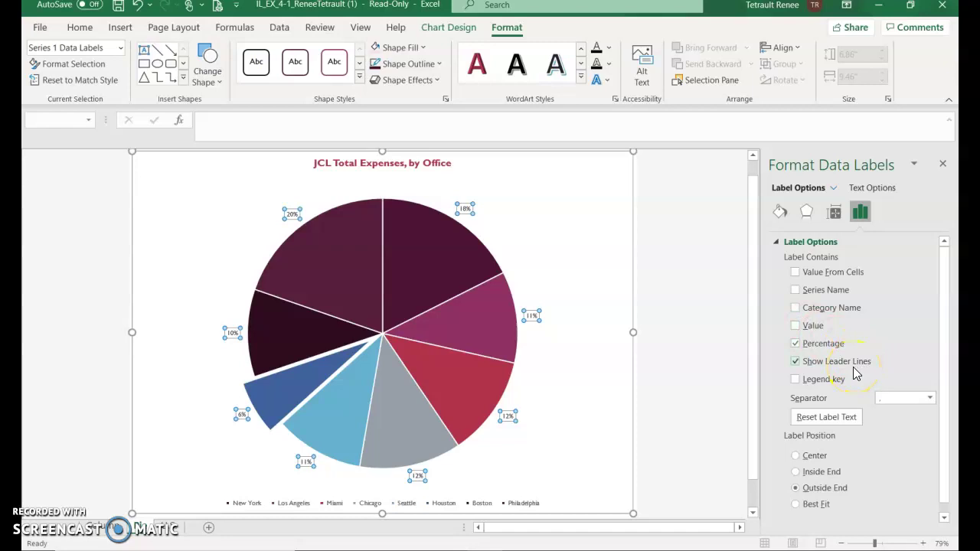
{"action": "mouse_move", "coordinate": [722, 219]}
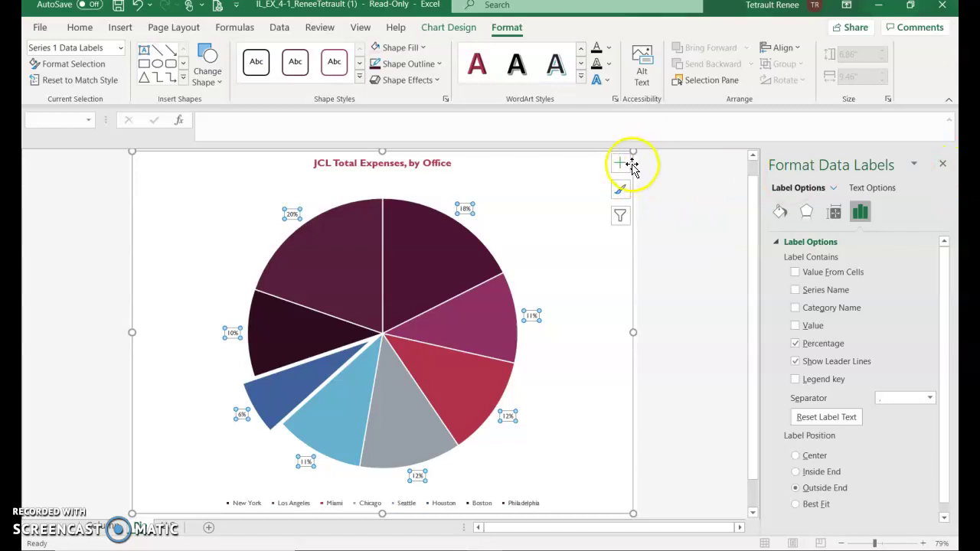
{"action": "left_click", "coordinate": [621, 164]}
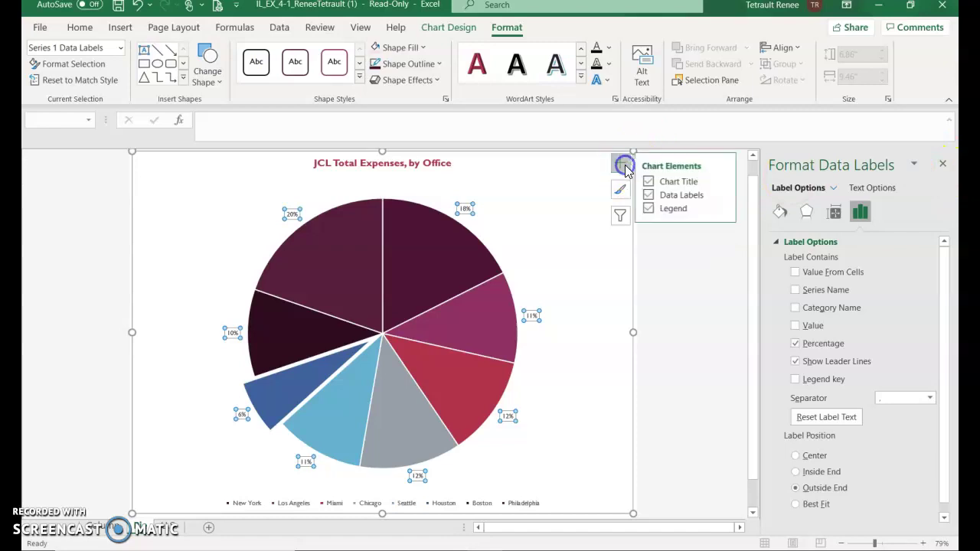
{"action": "left_click", "coordinate": [725, 195]}
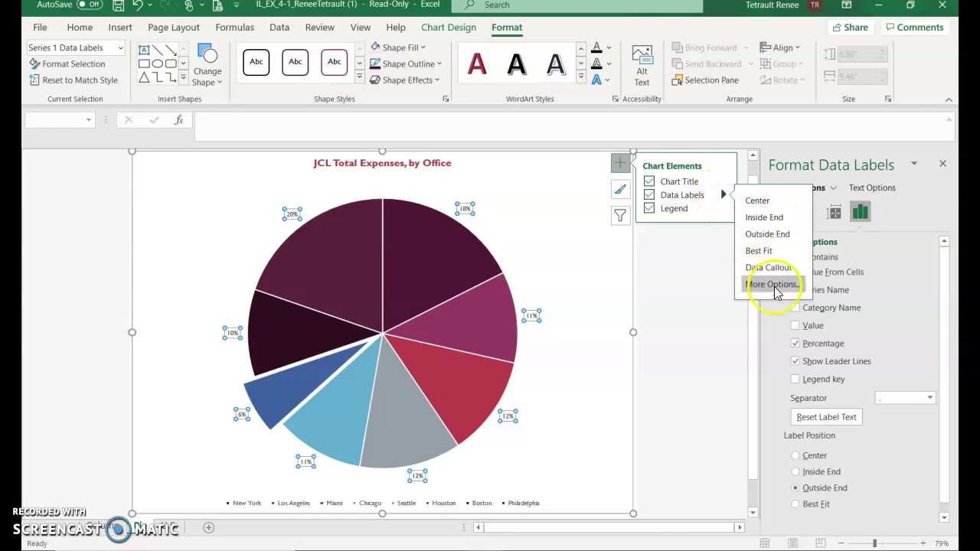
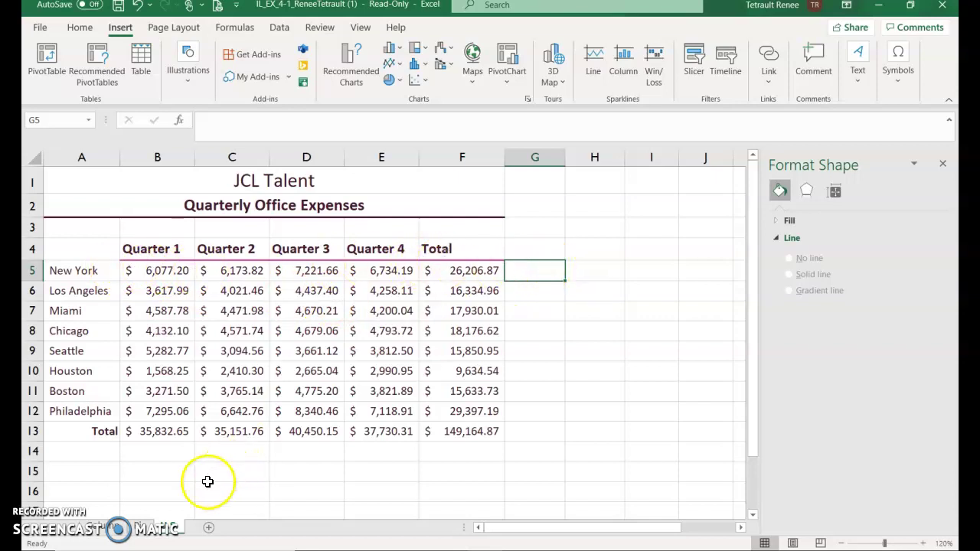
On the U.S. sheet, insert a column sparkline in cell G5 from New York's quarterly data B5:E5.
{"action": "left_click", "coordinate": [115, 529]}
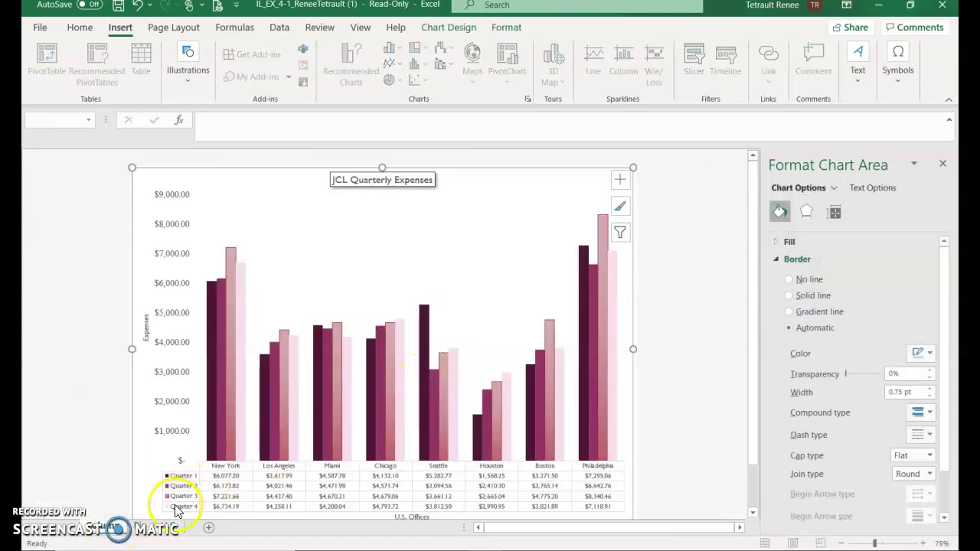
{"action": "left_click", "coordinate": [175, 530]}
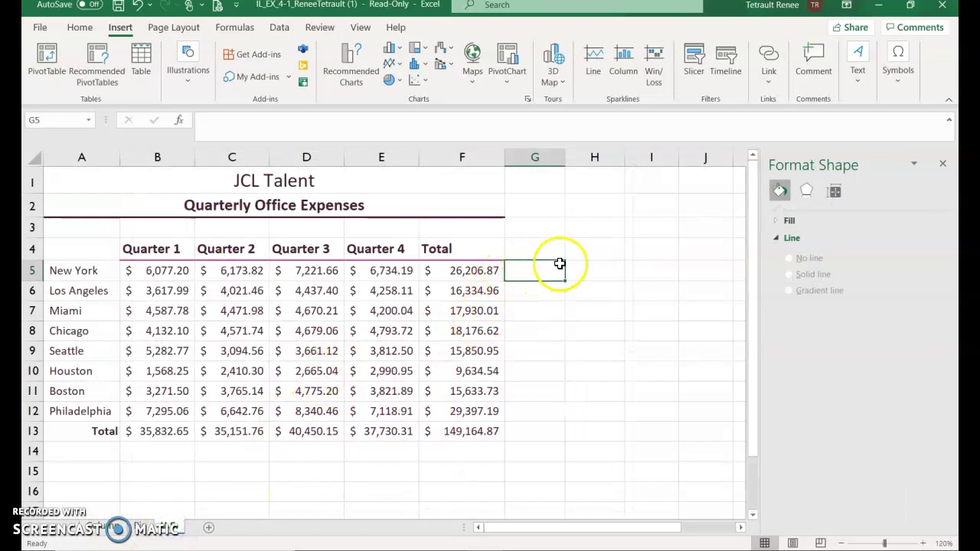
{"action": "left_click", "coordinate": [626, 69]}
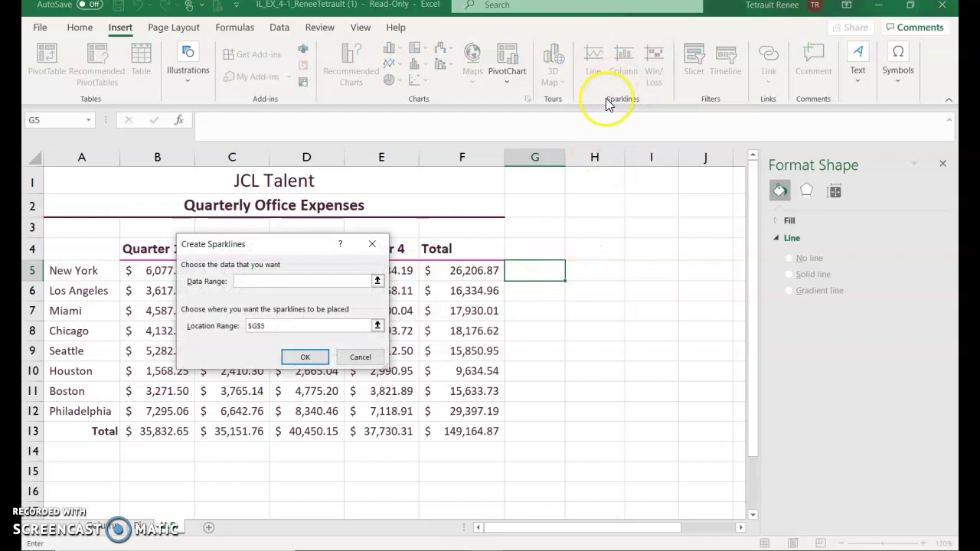
{"action": "left_click_drag", "start_coordinate": [360, 243], "coordinate": [574, 227]}
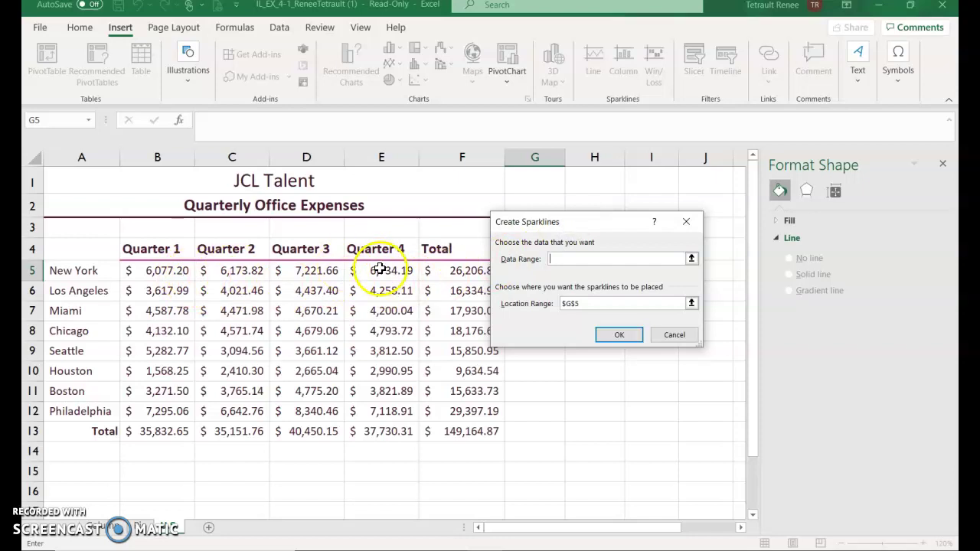
{"action": "left_click_drag", "start_coordinate": [150, 269], "coordinate": [367, 273]}
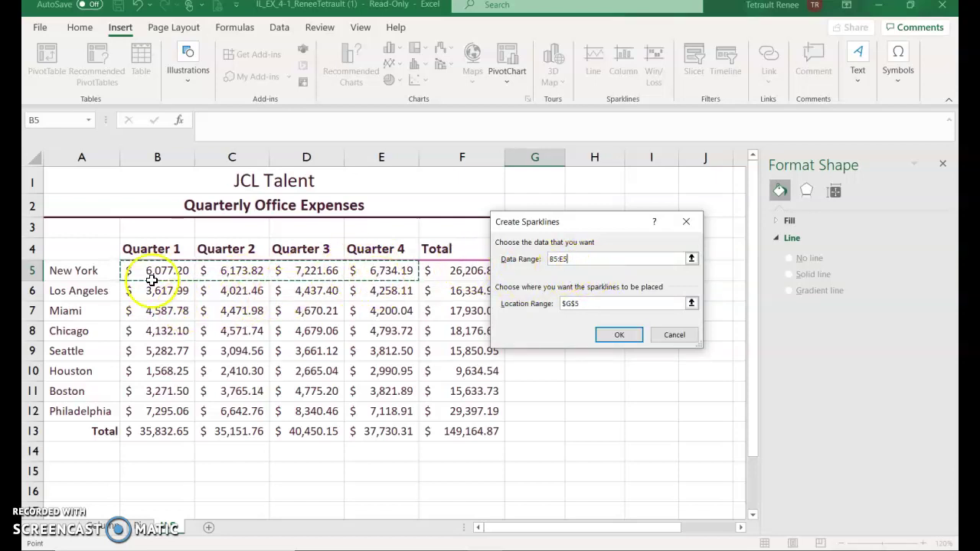
{"action": "left_click", "coordinate": [613, 337]}
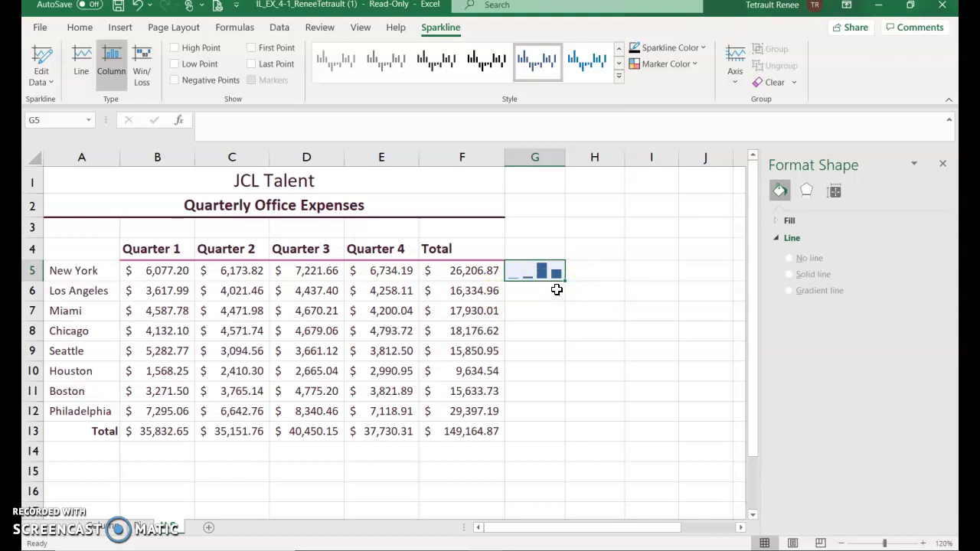
Fill the sparkline in G5 down to G12 and change the group to line sparklines.
{"action": "left_click_drag", "start_coordinate": [565, 279], "coordinate": [564, 423]}
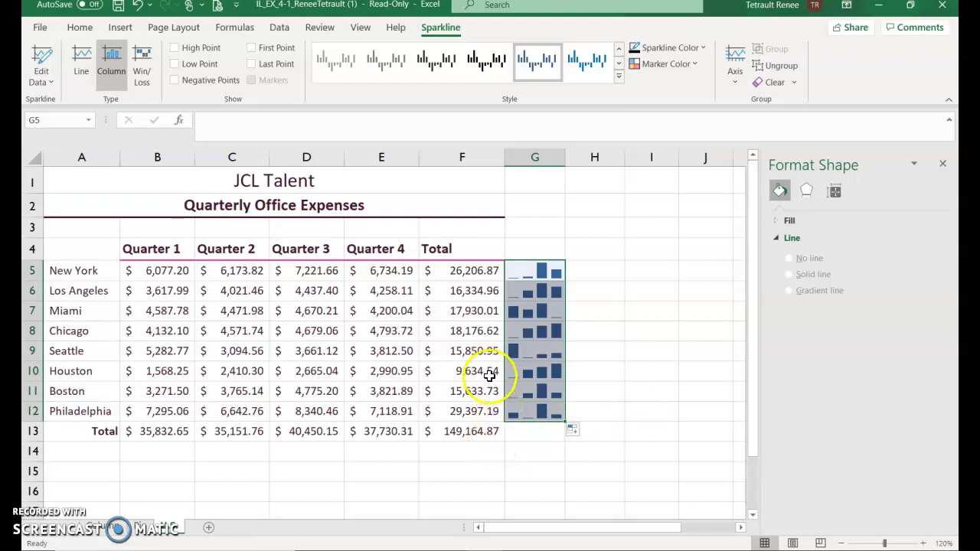
{"action": "left_click", "coordinate": [527, 269]}
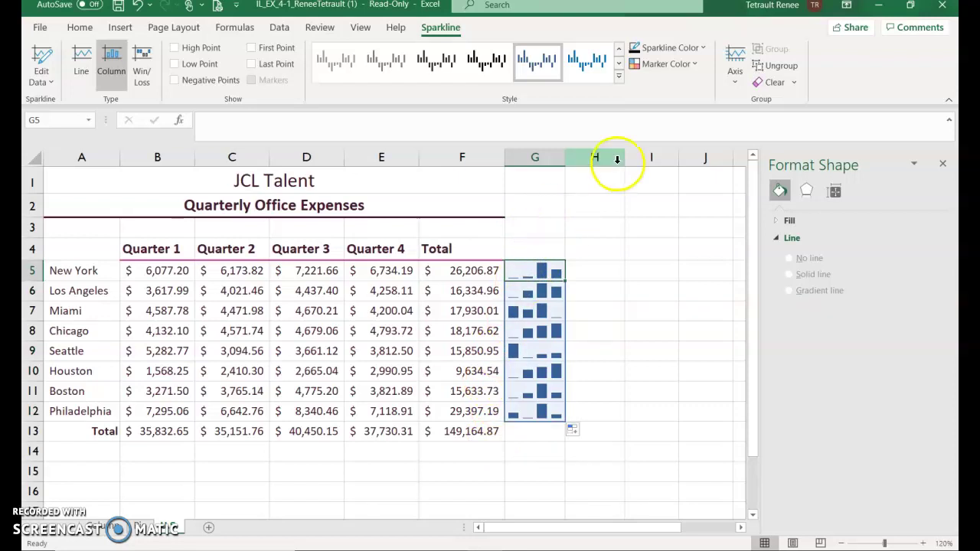
{"action": "left_click", "coordinate": [81, 71]}
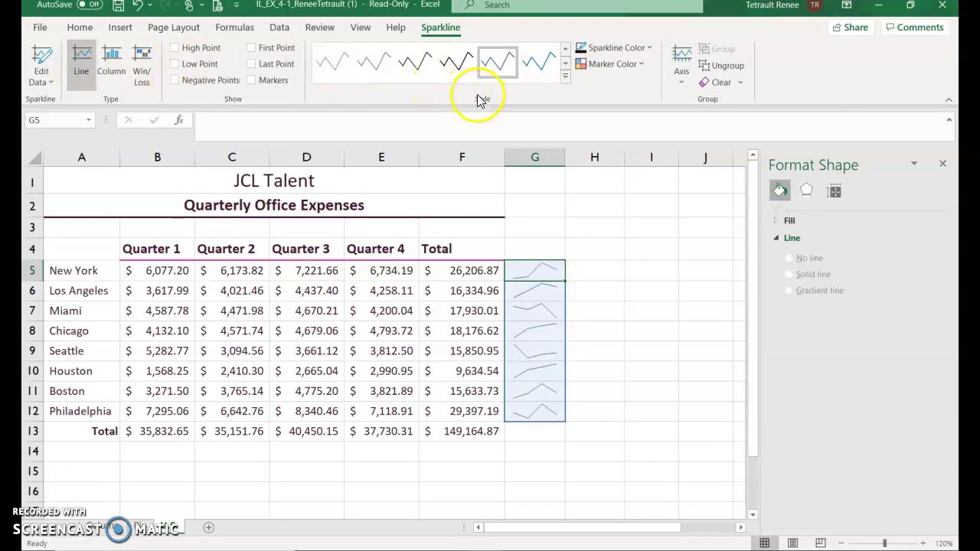
Recolor the line sparklines in a dark plum theme shade and apply the style Plum, Sparkline Style Accent 3, Darker 50%.
{"action": "left_click", "coordinate": [631, 48]}
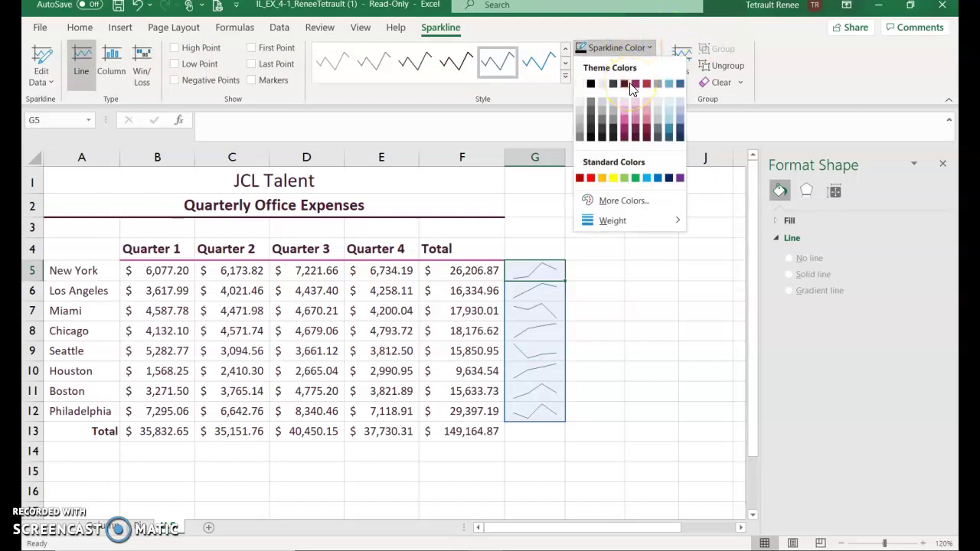
{"action": "left_click", "coordinate": [626, 141]}
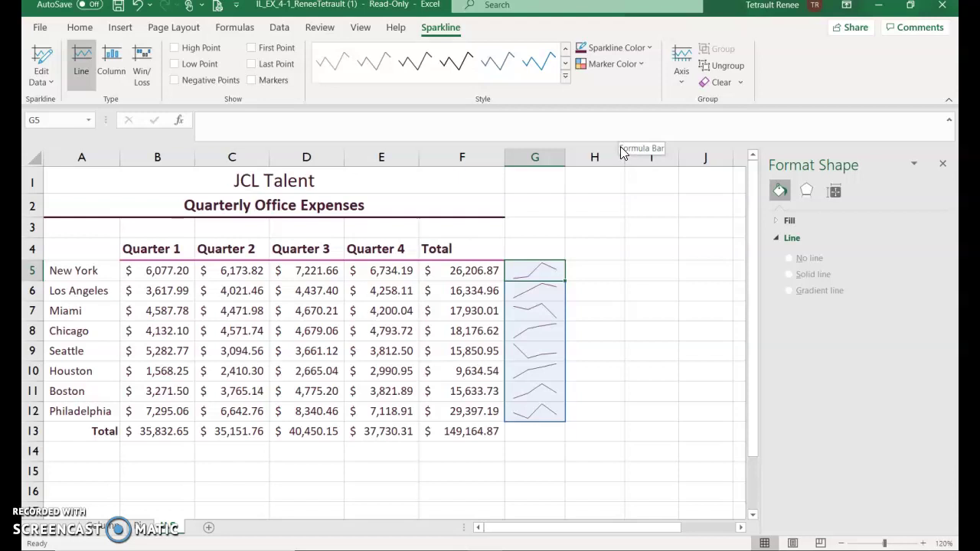
{"action": "left_click", "coordinate": [565, 78]}
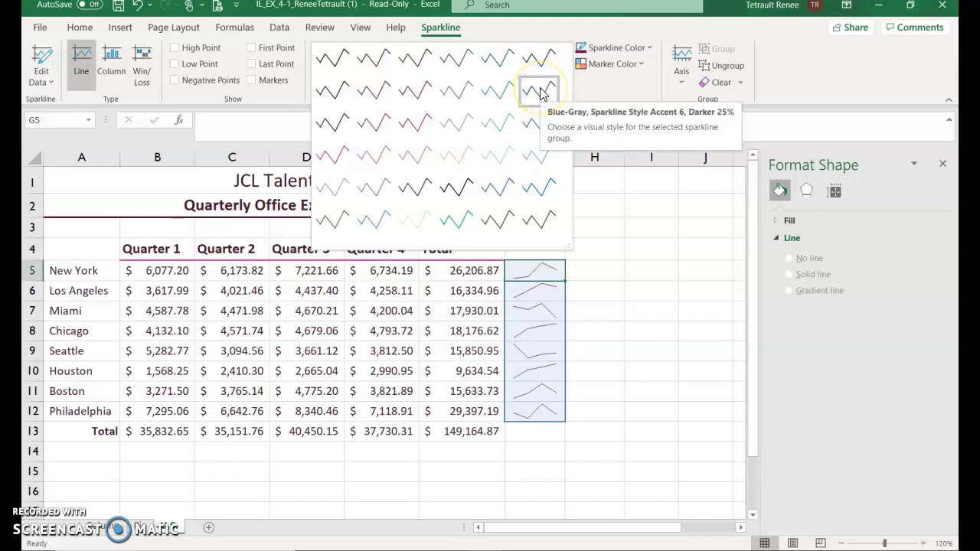
{"action": "left_click", "coordinate": [419, 74]}
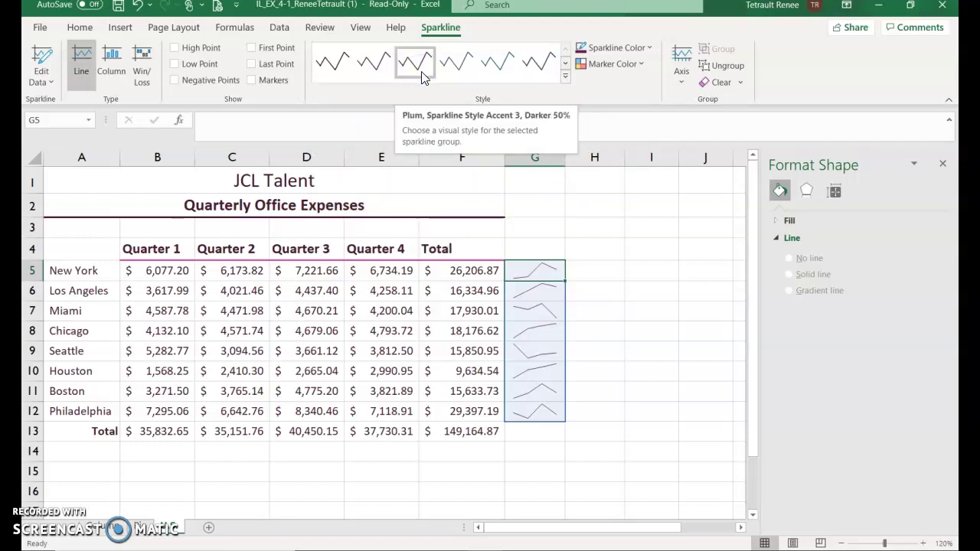
Mark the high points of the line sparklines in the darkest shade of the Plum, Accent 2 theme color.
{"action": "left_click", "coordinate": [613, 63]}
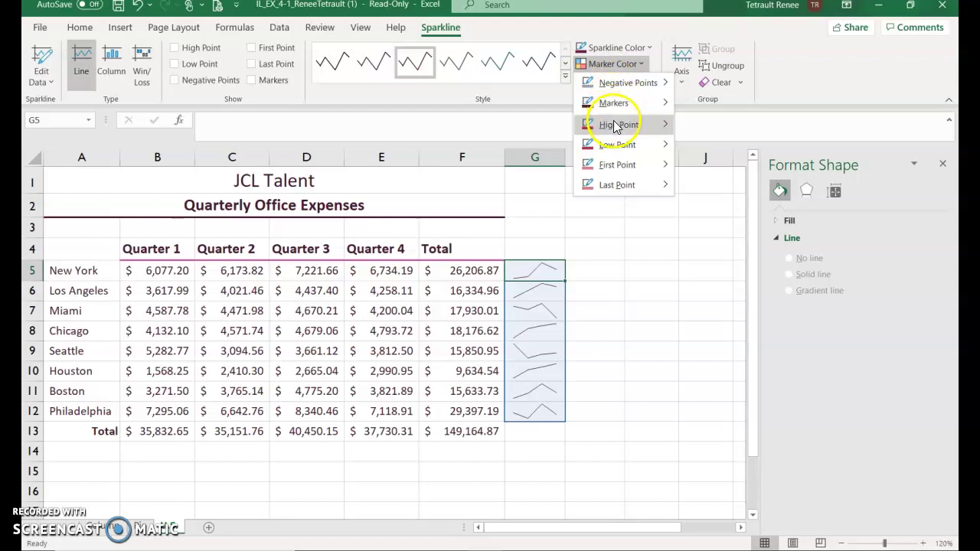
{"action": "mouse_move", "coordinate": [613, 124]}
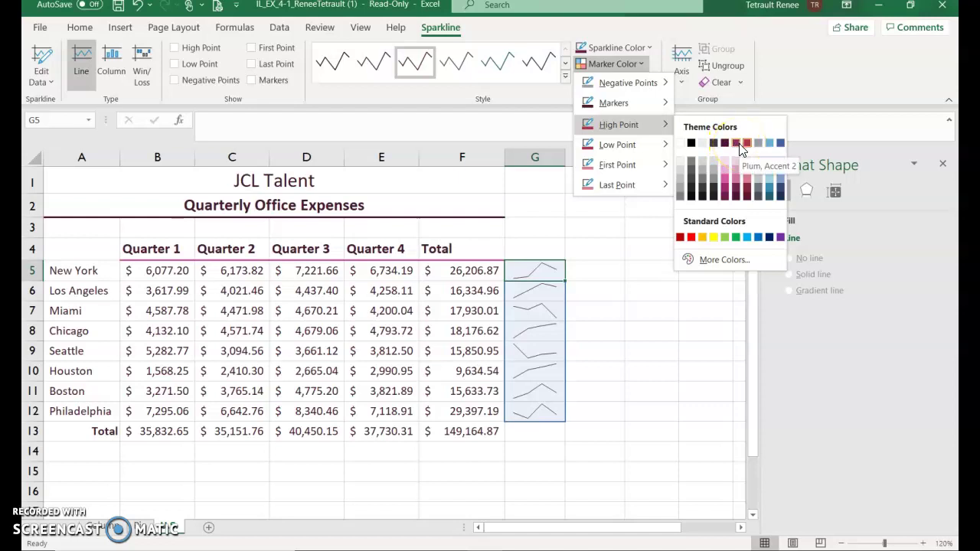
{"action": "left_click", "coordinate": [737, 200]}
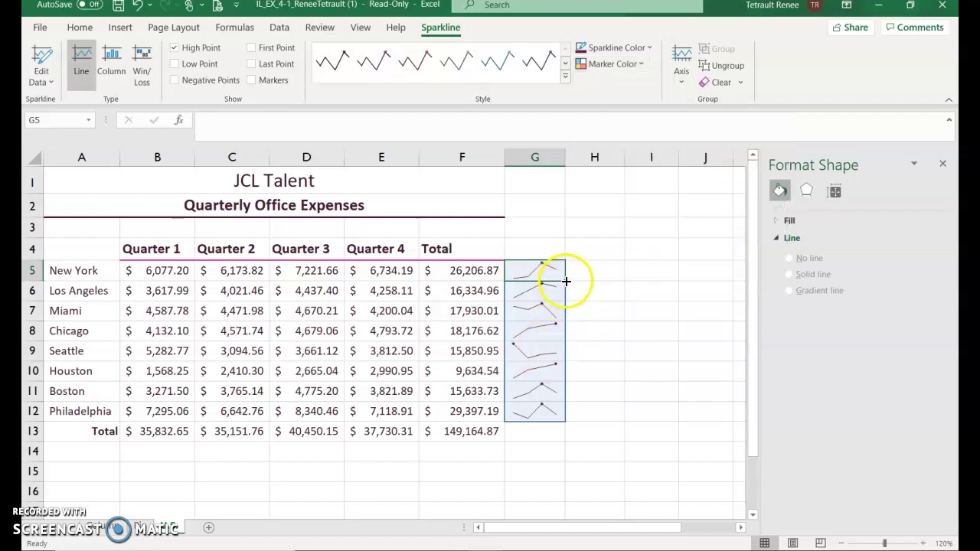
Show markers on all the line sparklines and color them in the last blue accent of the main theme colors.
{"action": "left_click", "coordinate": [610, 66]}
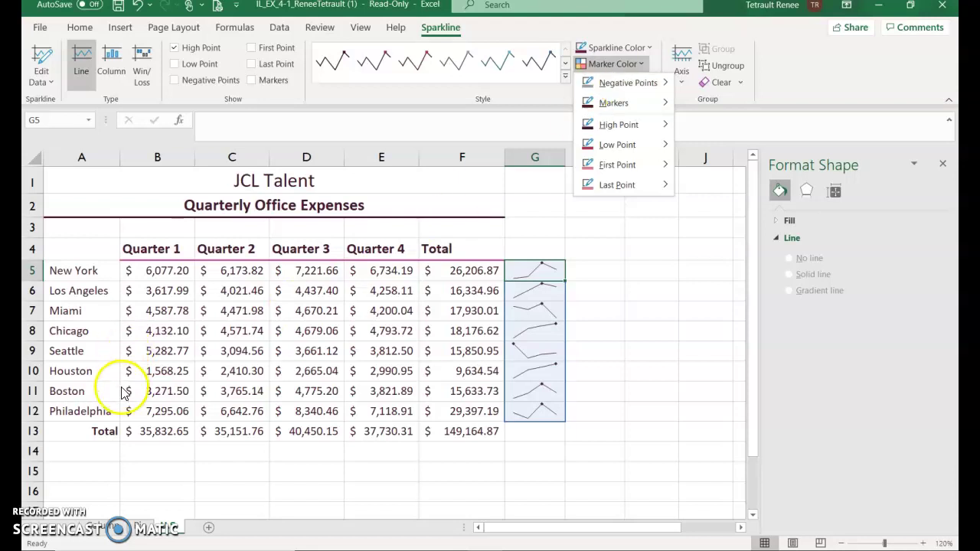
{"action": "left_click", "coordinate": [632, 65]}
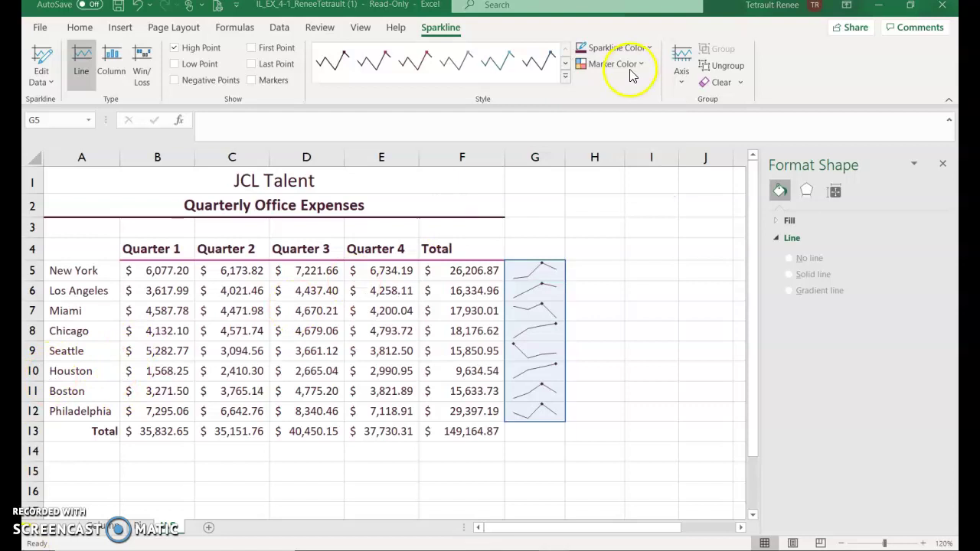
{"action": "left_click", "coordinate": [632, 73]}
{"action": "left_click", "coordinate": [630, 66]}
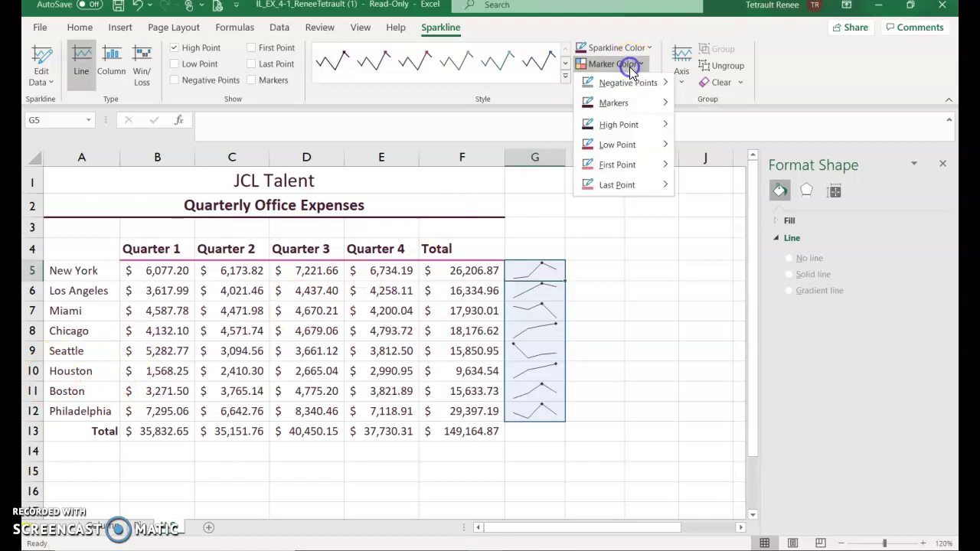
{"action": "left_click", "coordinate": [626, 125]}
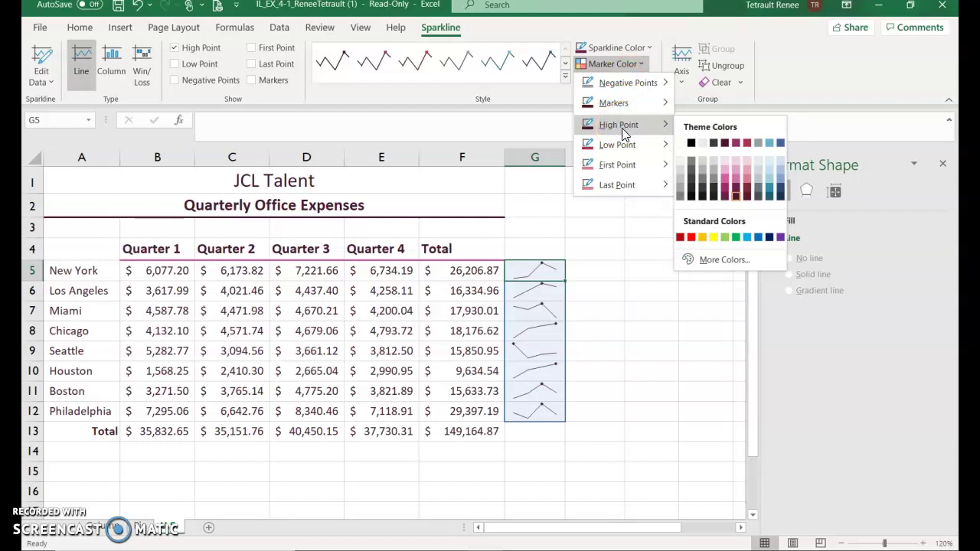
{"action": "mouse_move", "coordinate": [610, 104]}
{"action": "left_click", "coordinate": [656, 107]}
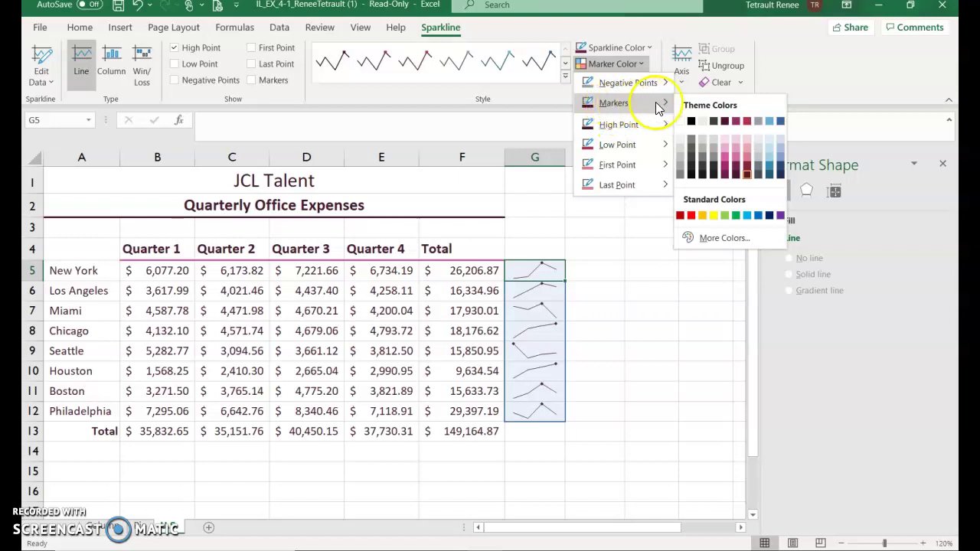
{"action": "left_click", "coordinate": [780, 121]}
{"action": "left_click", "coordinate": [273, 85]}
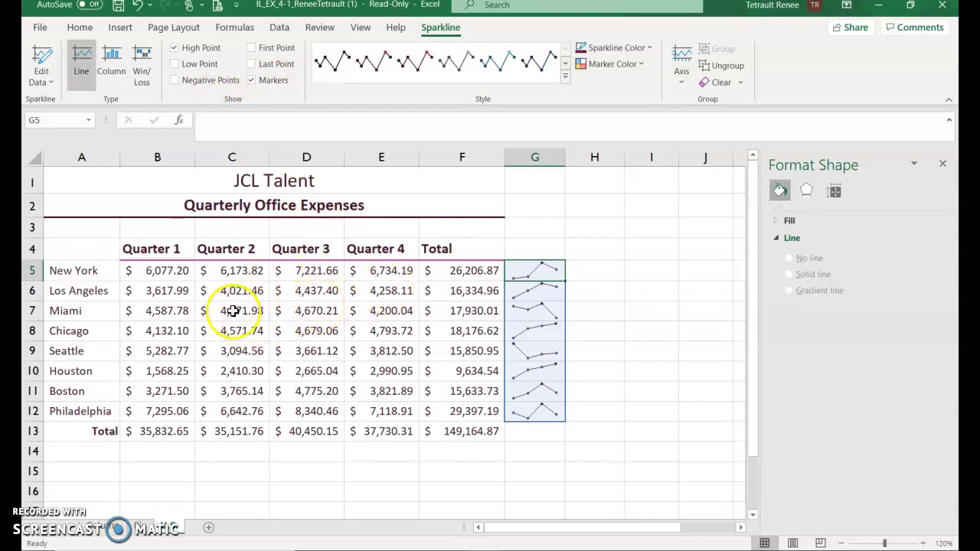
Change New York's Quarter 2 expense in cell C5 to 6742.13.
{"action": "left_click", "coordinate": [236, 272]}
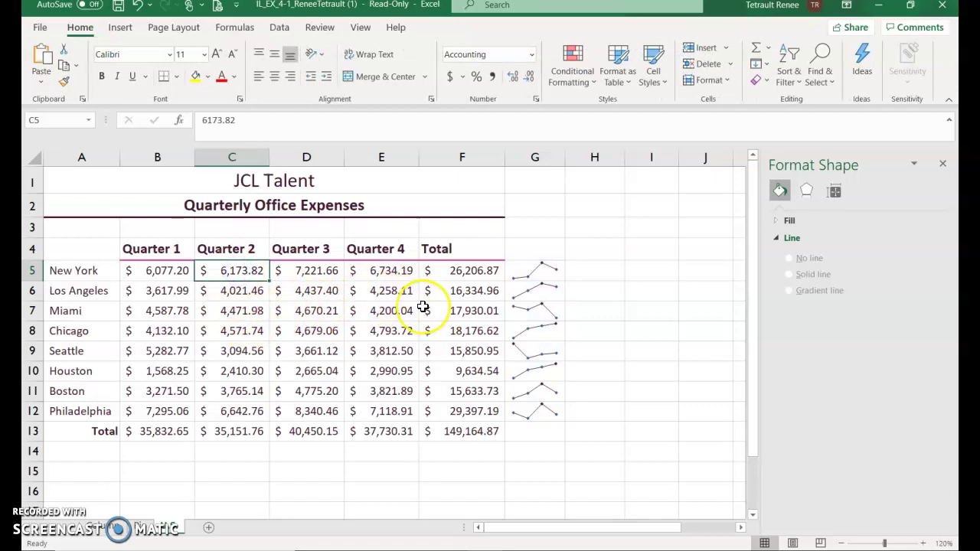
{"action": "type", "text": "6742.13"}
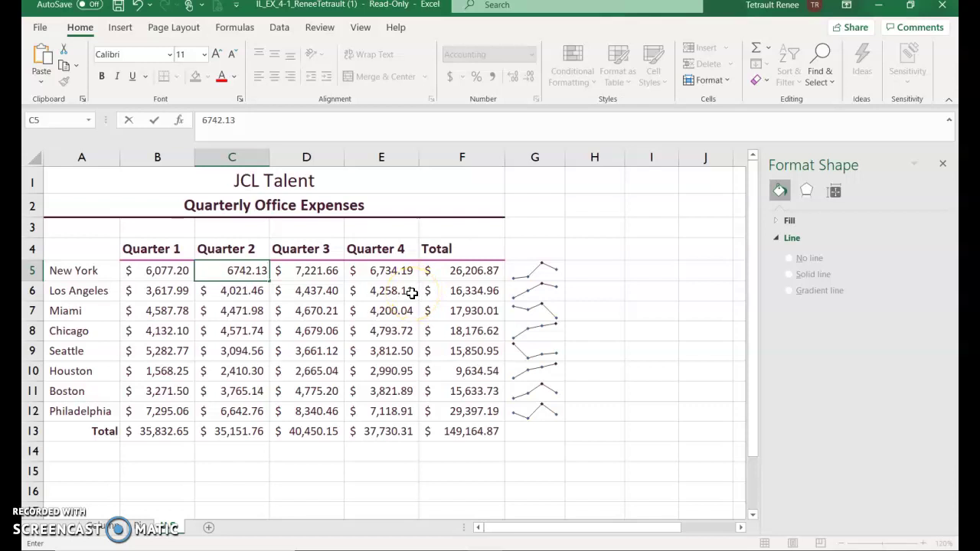
{"action": "key", "text": "Return"}
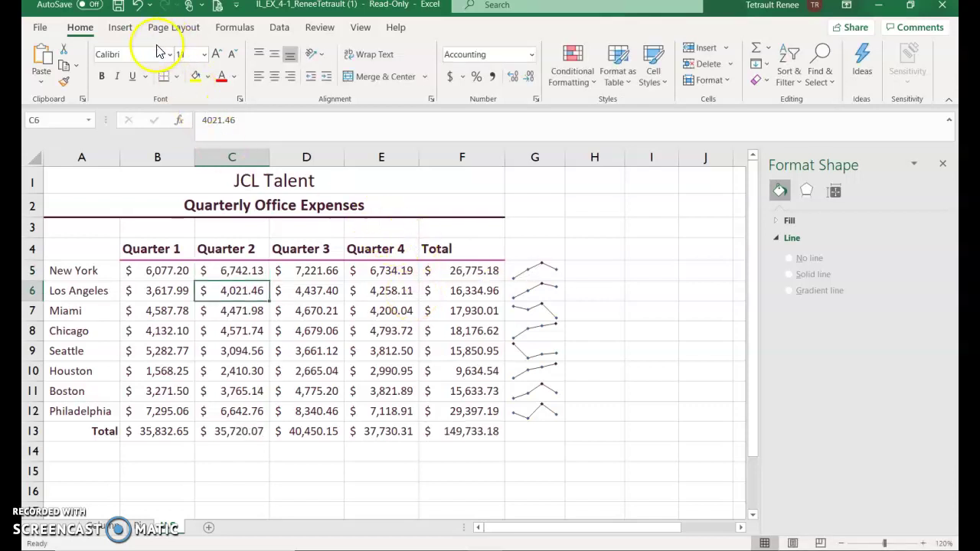
Add a footer to the U.S. sheet with the author's full name in the center section.
{"action": "left_click", "coordinate": [122, 27]}
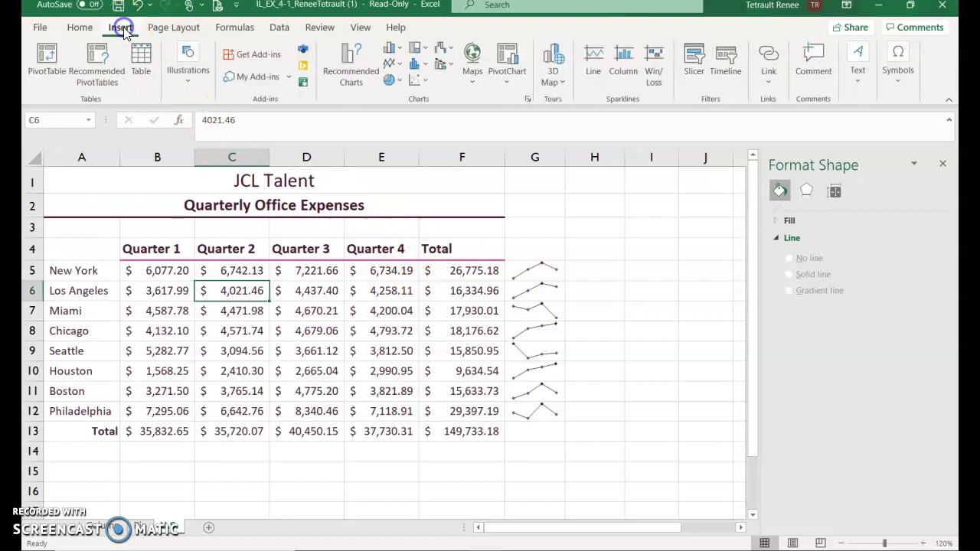
{"action": "left_click", "coordinate": [857, 71]}
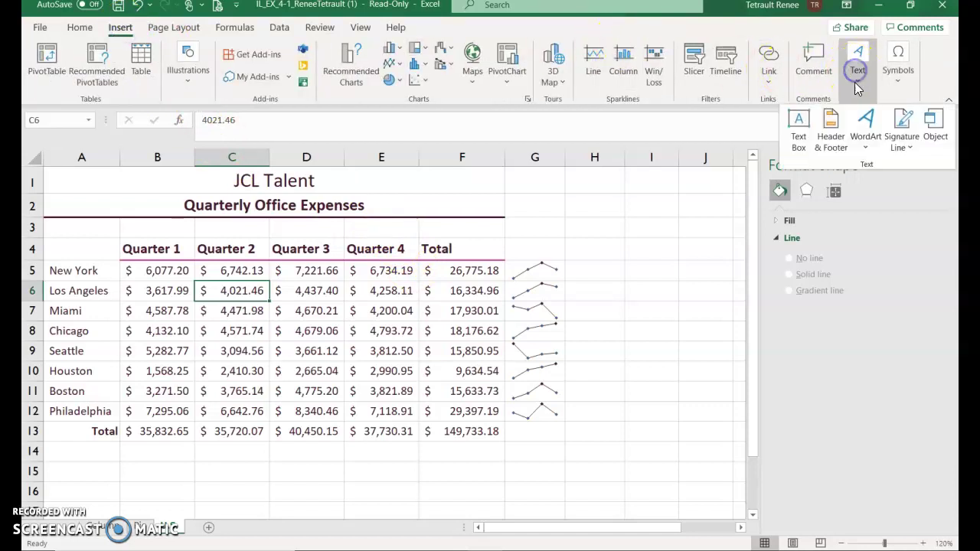
{"action": "left_click", "coordinate": [839, 133]}
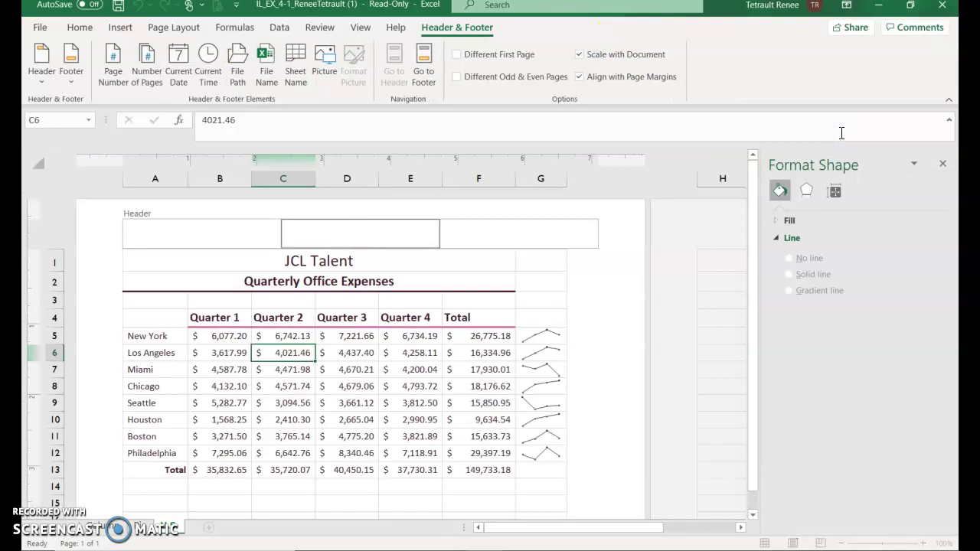
{"action": "left_click", "coordinate": [429, 79]}
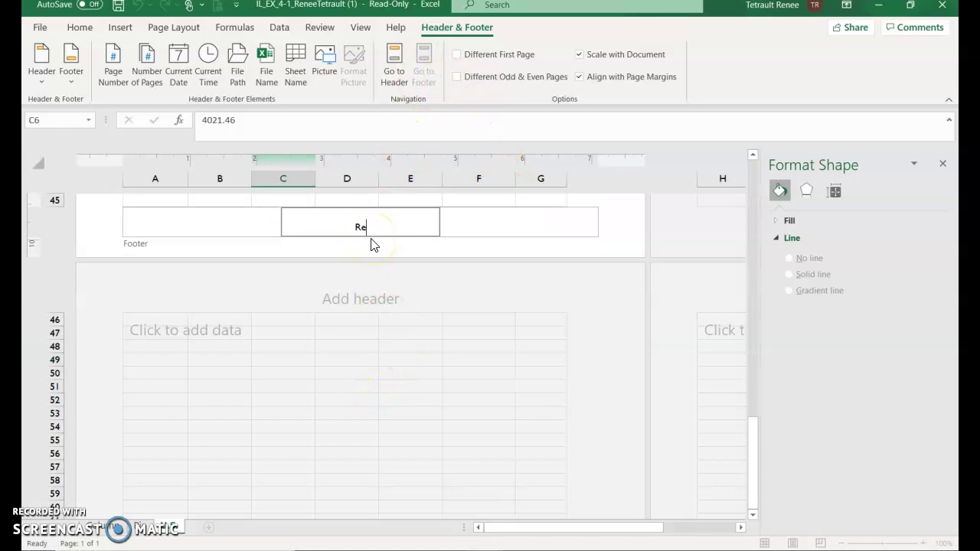
{"action": "type", "text": "Renee Tetrault"}
{"action": "left_click", "coordinate": [473, 201]}
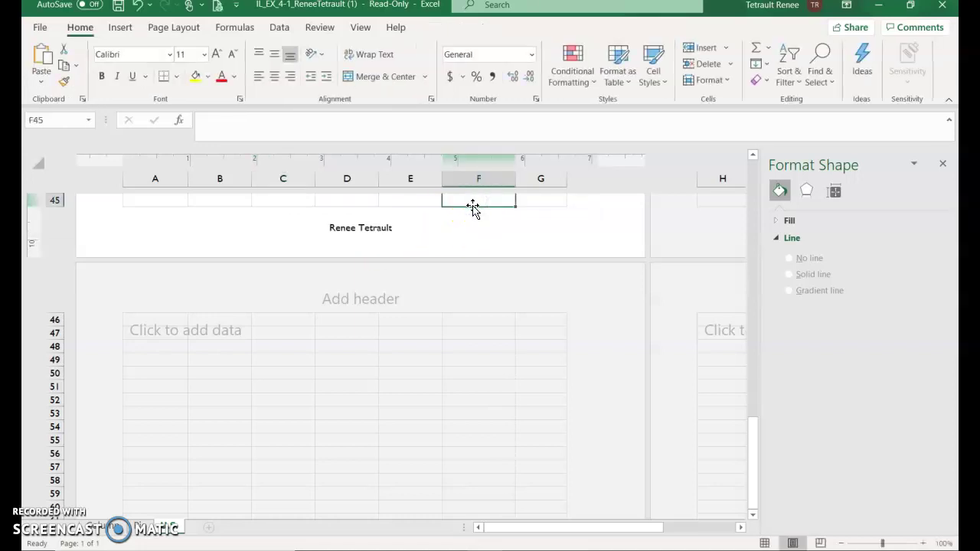
{"action": "left_click", "coordinate": [502, 240]}
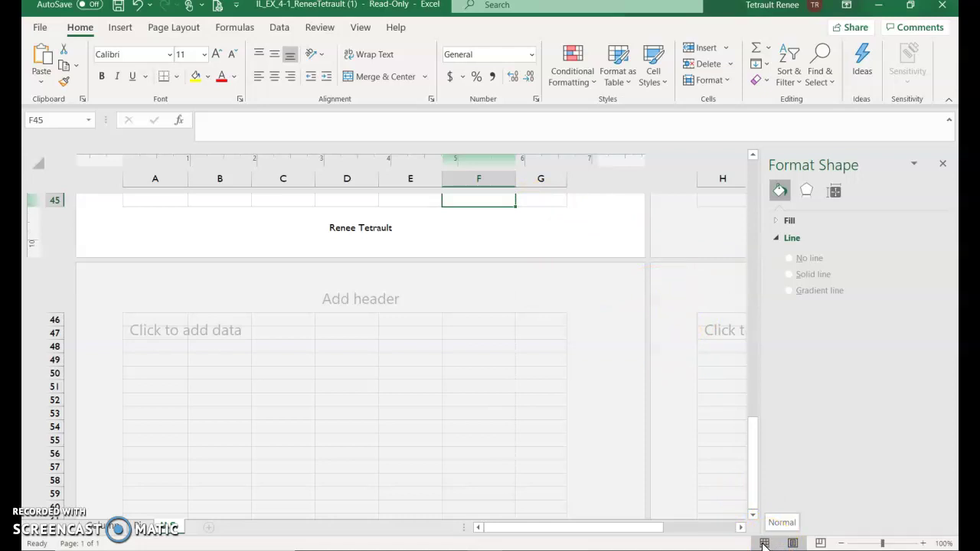
Return the U.S. sheet to Normal view and go back to cell A1.
{"action": "left_click", "coordinate": [359, 27]}
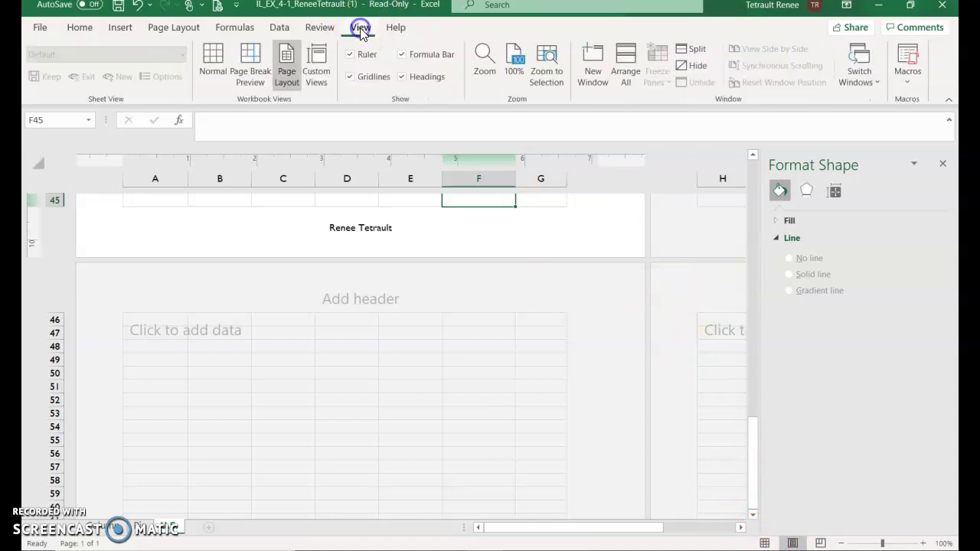
{"action": "left_click", "coordinate": [213, 61]}
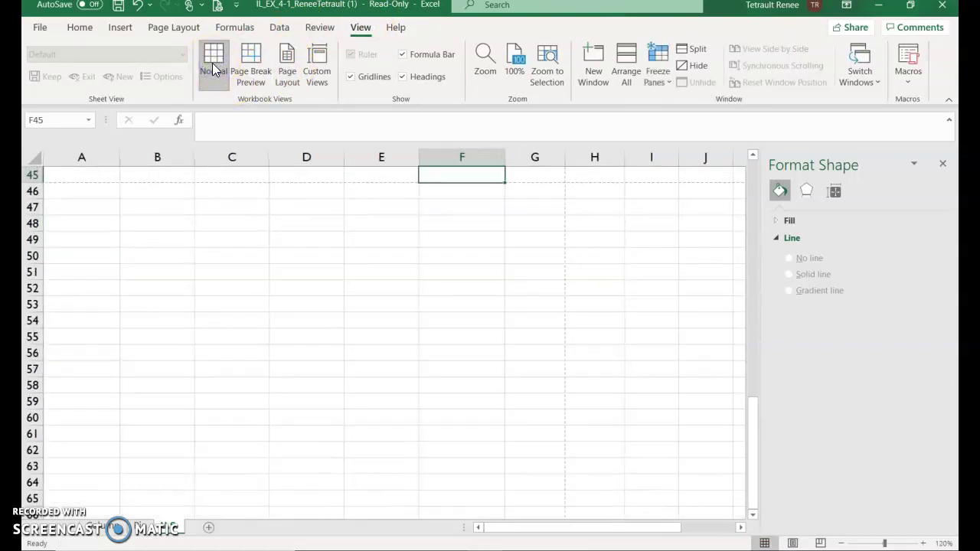
{"action": "key", "text": "ctrl+Home"}
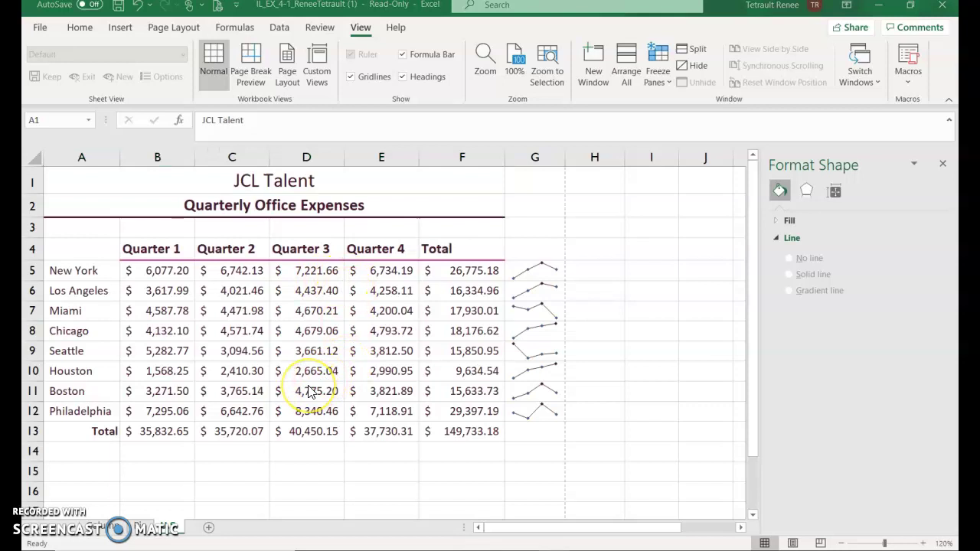
Create a copy of the Column chart sheet and place it at the end of the workbook.
{"action": "left_click", "coordinate": [103, 534]}
{"action": "right_click", "coordinate": [103, 535]}
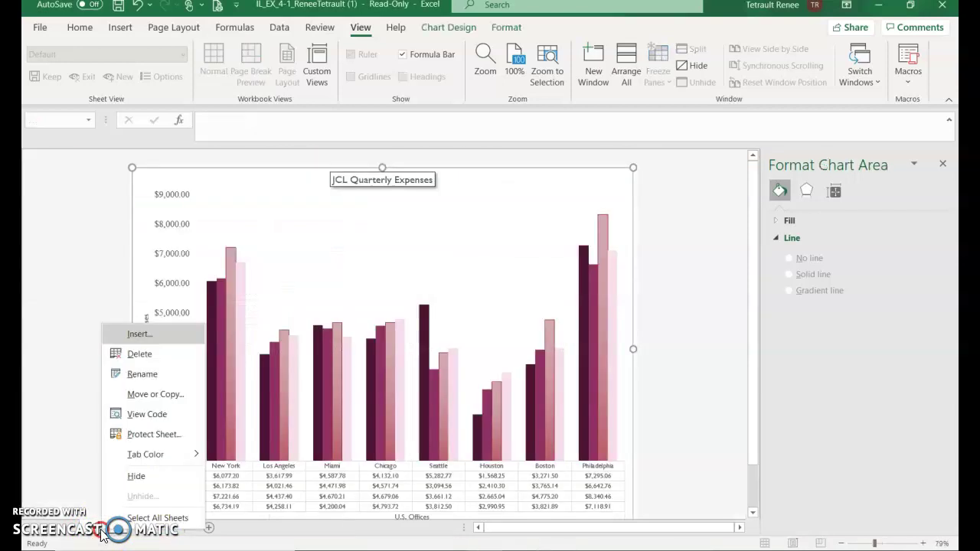
{"action": "left_click", "coordinate": [157, 394]}
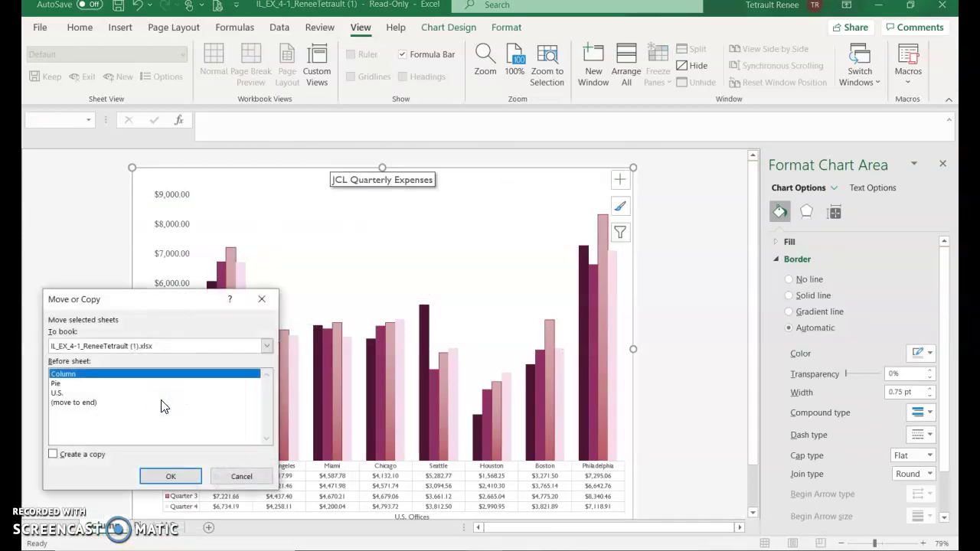
{"action": "left_click", "coordinate": [61, 403]}
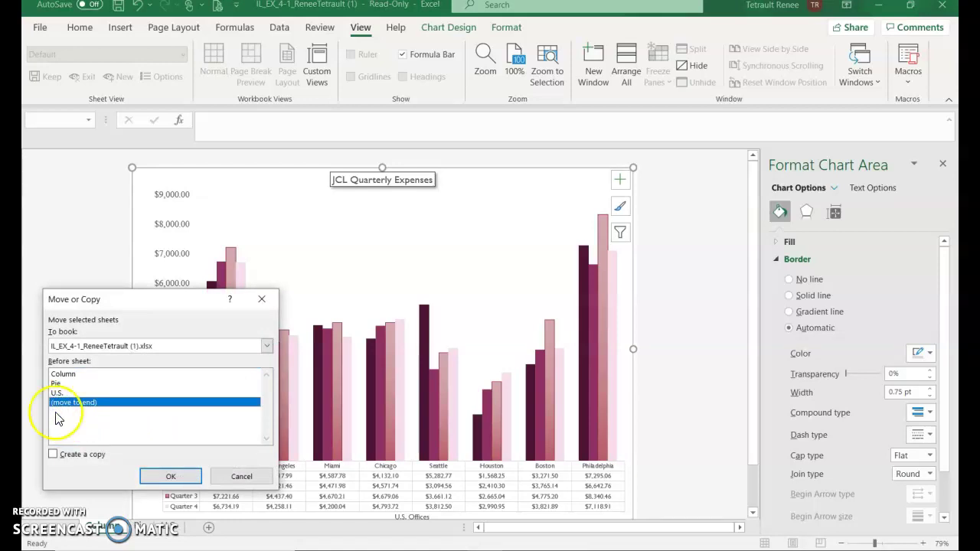
{"action": "left_click", "coordinate": [52, 455]}
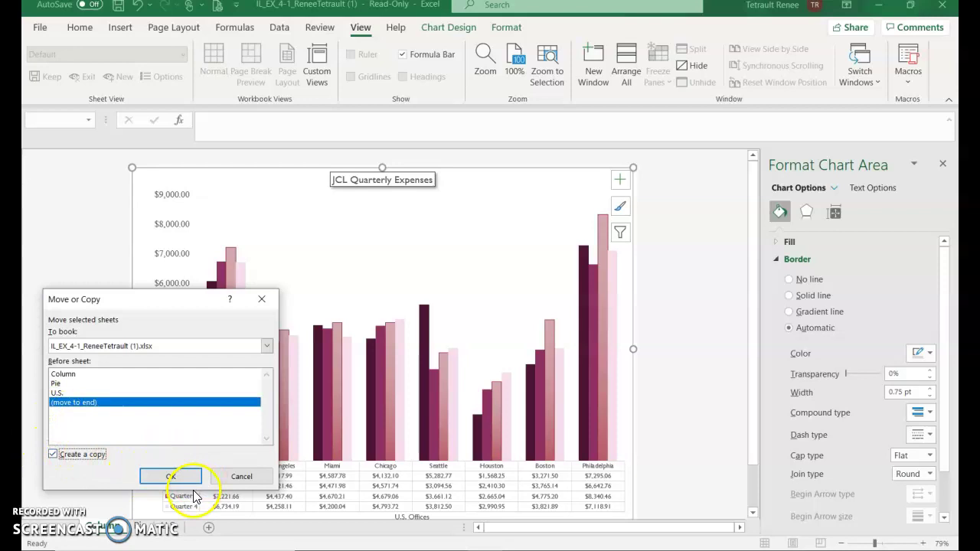
{"action": "left_click", "coordinate": [175, 476]}
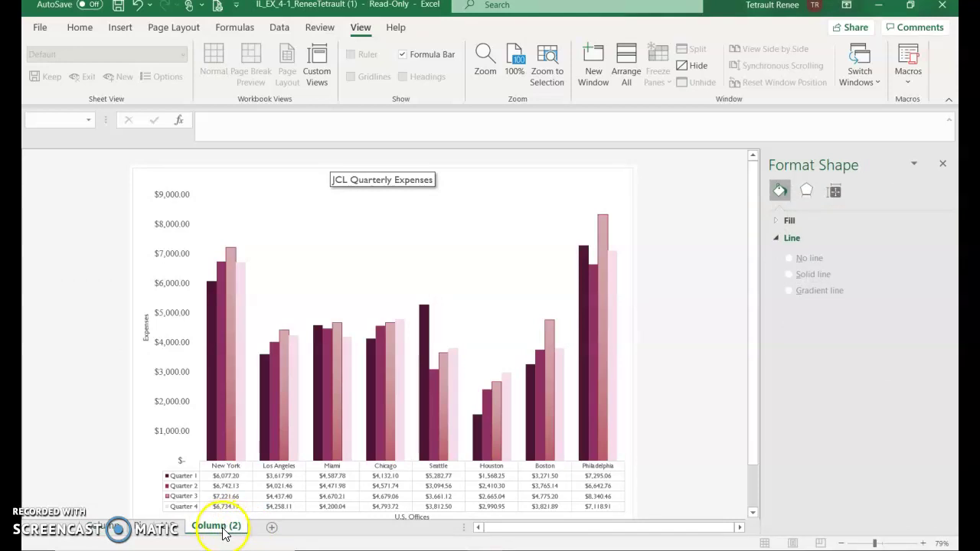
Rename the copied chart sheet as Trends.
{"action": "right_click", "coordinate": [224, 534]}
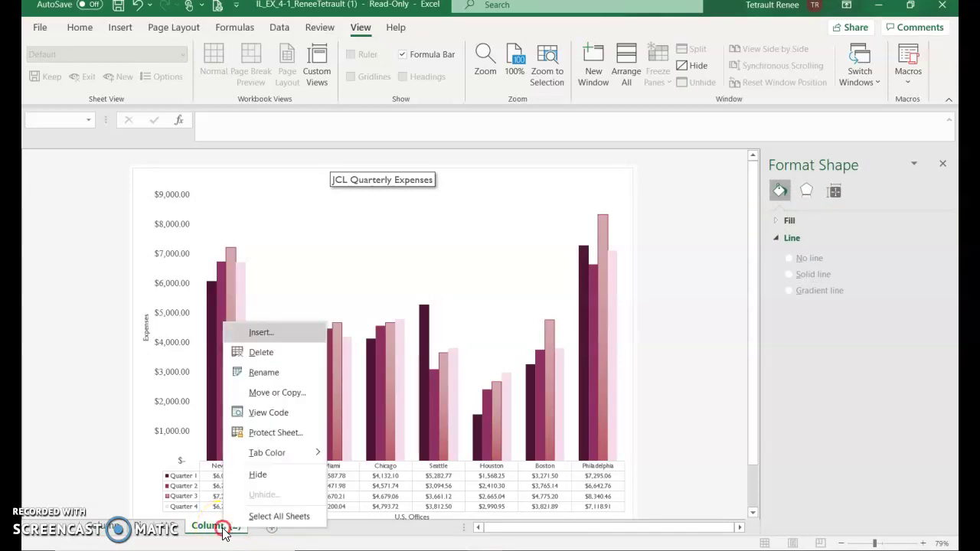
{"action": "left_click", "coordinate": [256, 373]}
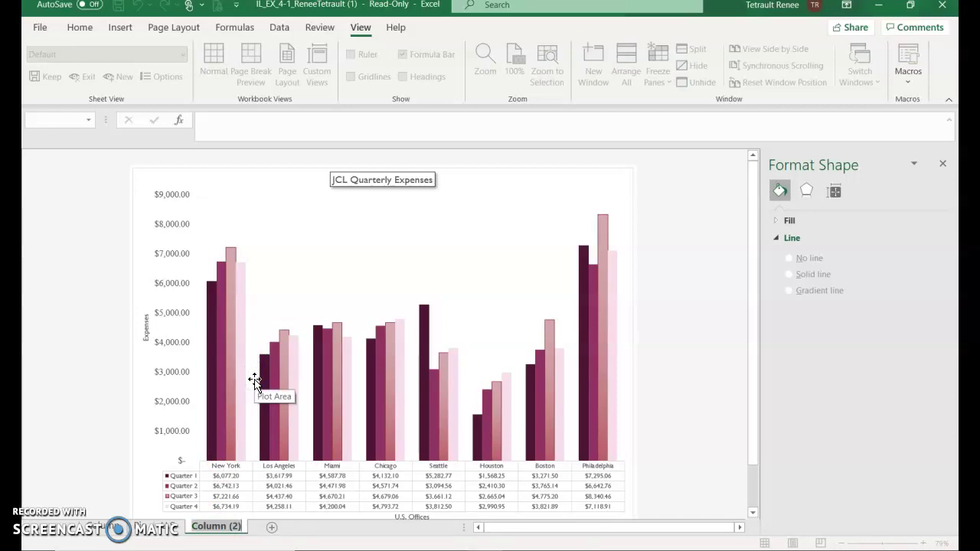
{"action": "type", "text": "Trends"}
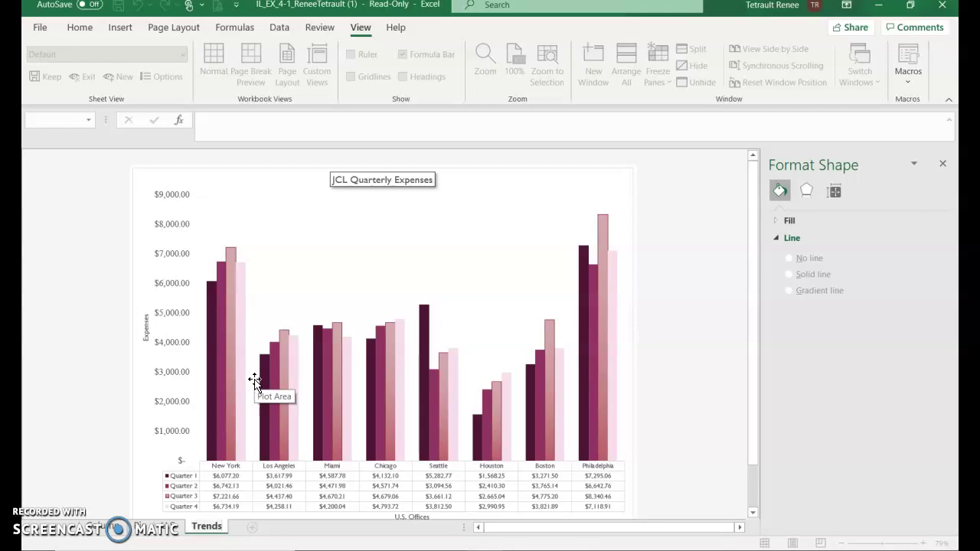
Switch the rows and columns of the Trends chart so the quarters run along the horizontal axis, and remove its data table.
{"action": "left_click", "coordinate": [610, 199]}
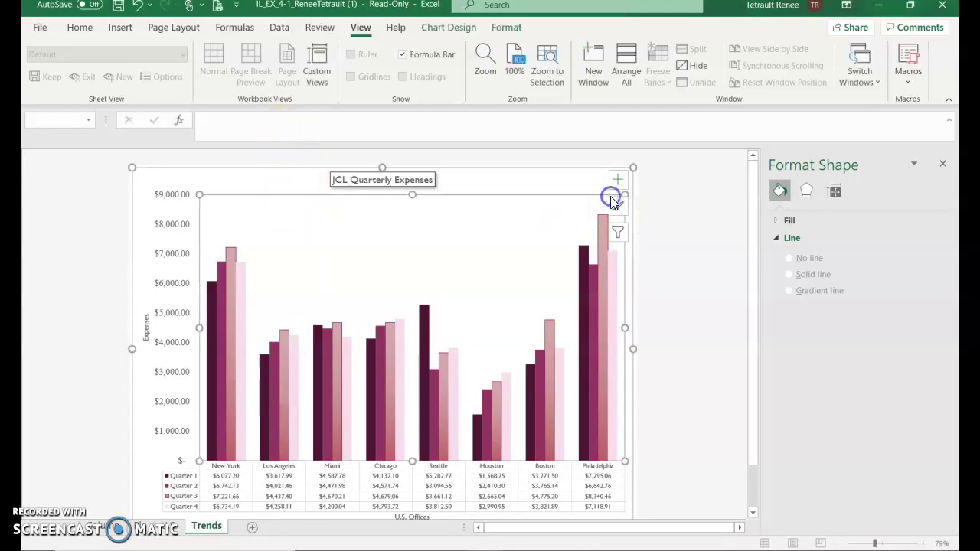
{"action": "left_click", "coordinate": [532, 179]}
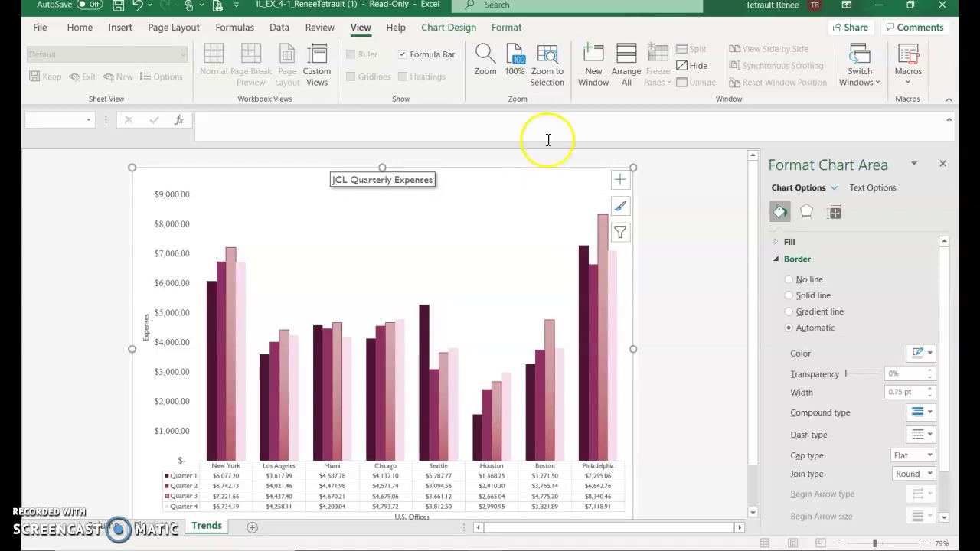
{"action": "left_click", "coordinate": [465, 37]}
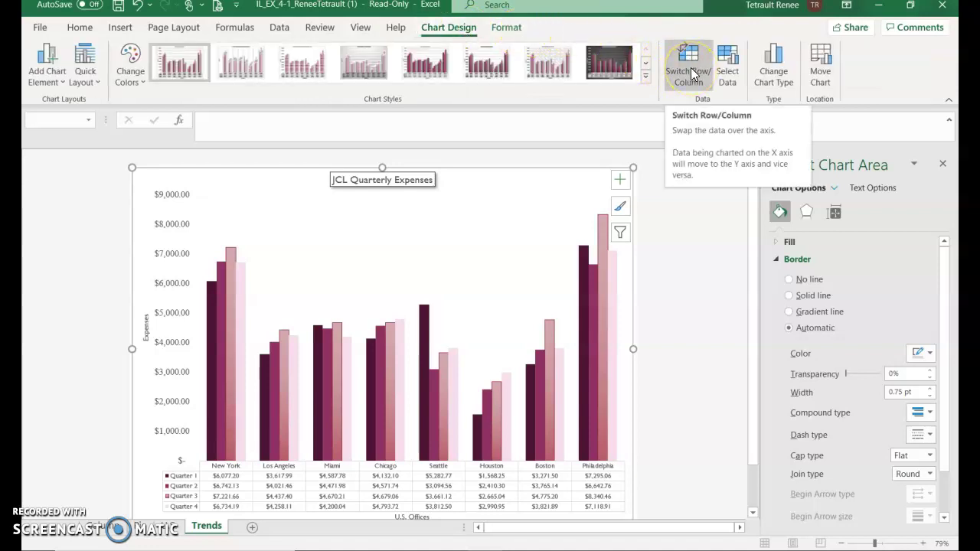
{"action": "left_click", "coordinate": [692, 73]}
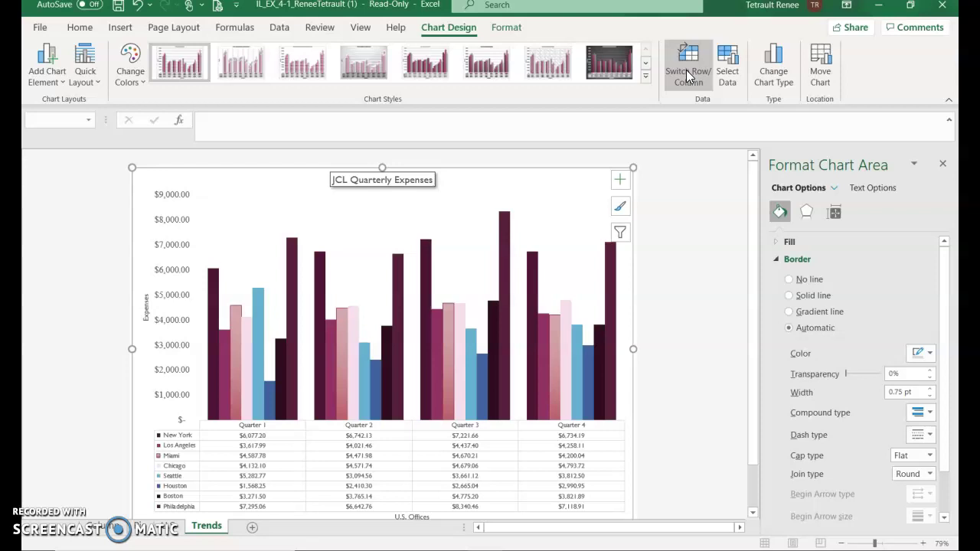
{"action": "left_click", "coordinate": [621, 182]}
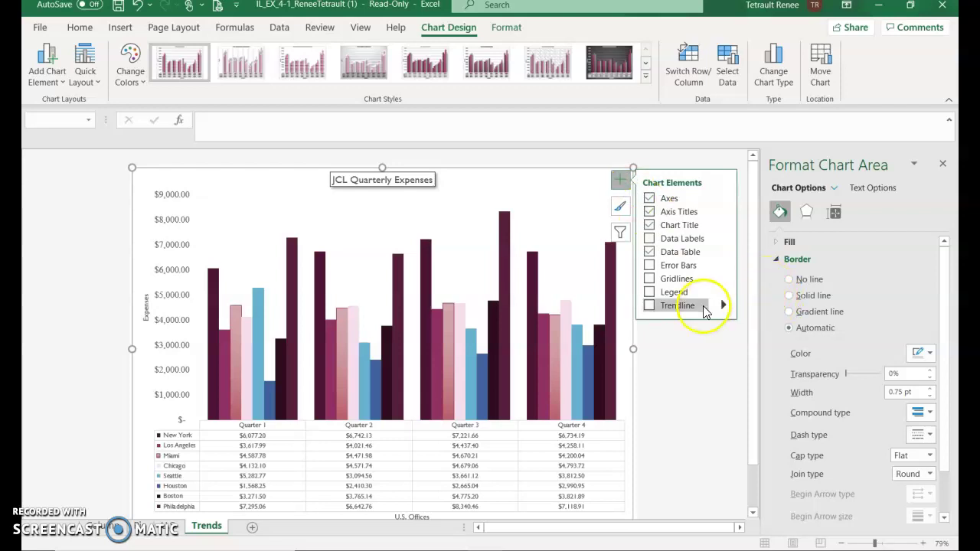
{"action": "left_click", "coordinate": [653, 252]}
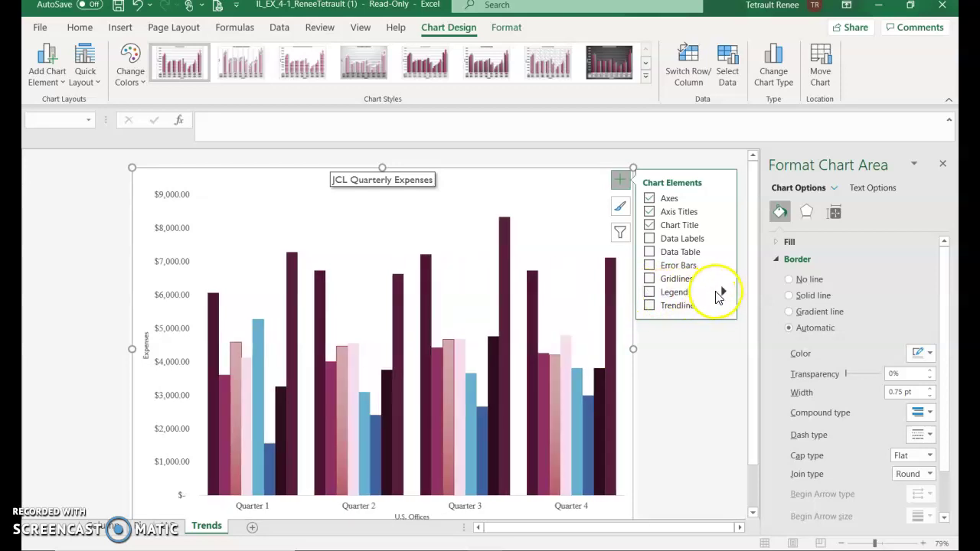
Add a legend at the bottom of the Trends chart.
{"action": "mouse_move", "coordinate": [726, 297]}
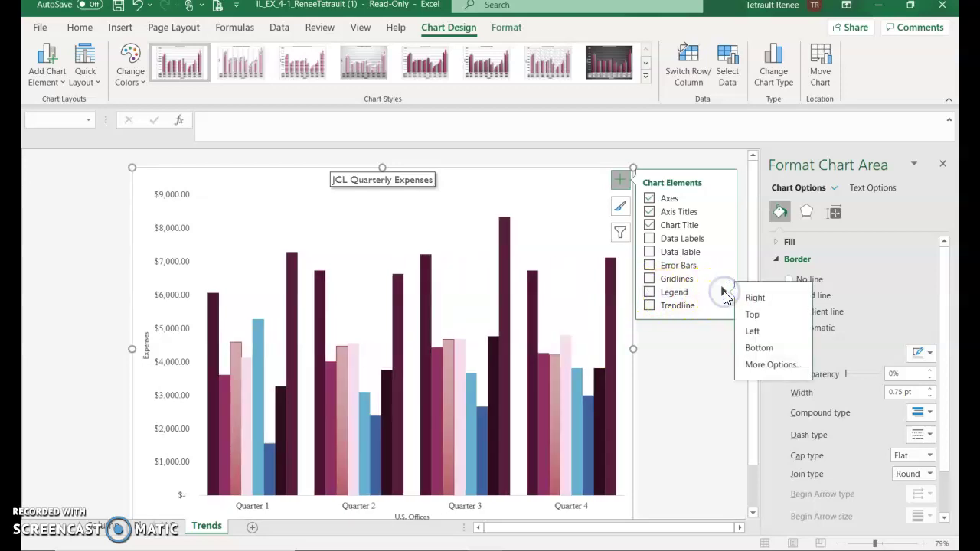
{"action": "left_click", "coordinate": [775, 348]}
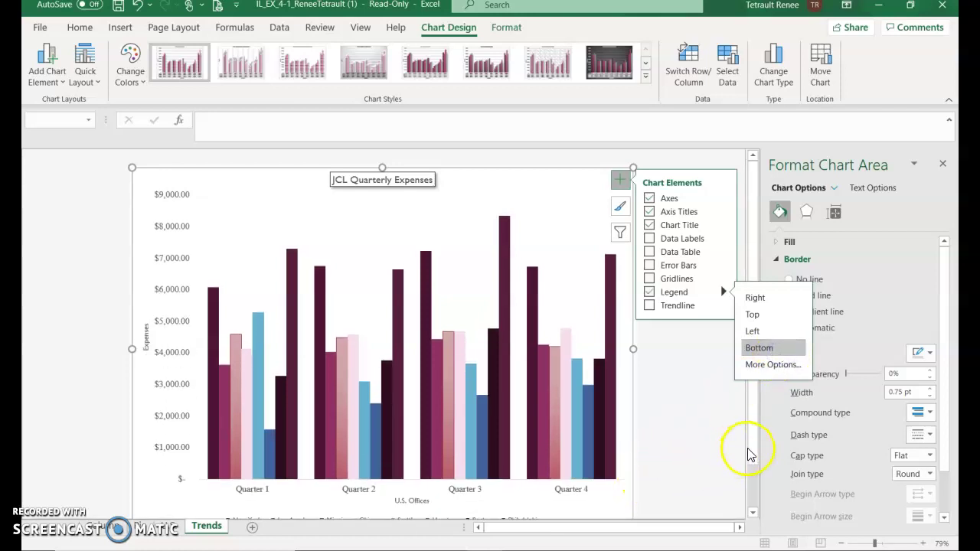
{"action": "left_click_drag", "start_coordinate": [752, 455], "coordinate": [756, 494]}
{"action": "left_click", "coordinate": [731, 482]}
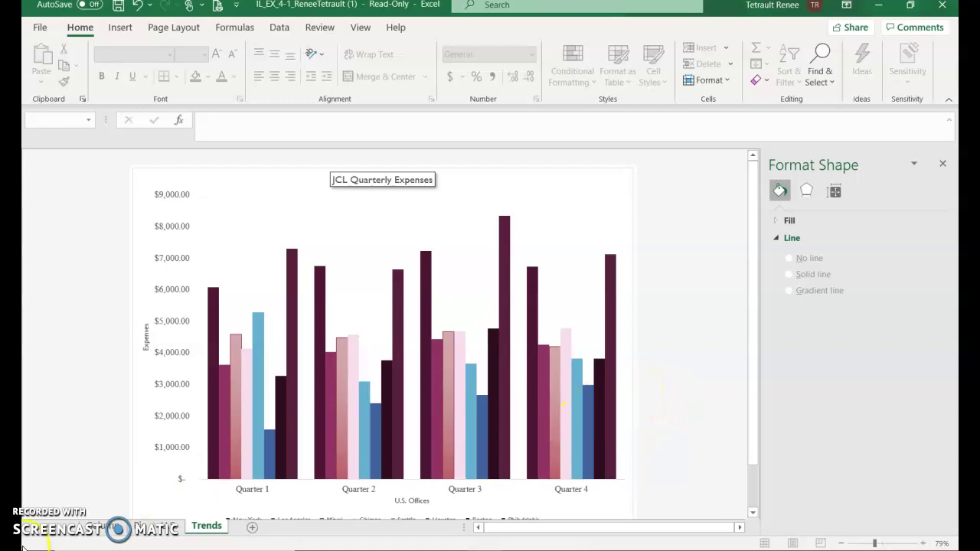
Add a linear trendline to the Trends chart based on the New York series.
{"action": "left_click", "coordinate": [617, 184]}
{"action": "left_click", "coordinate": [622, 163]}
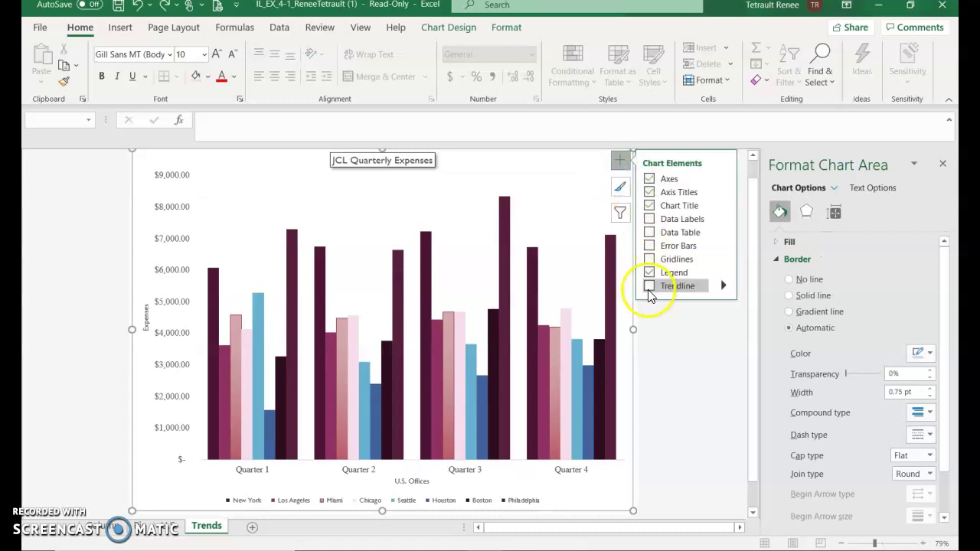
{"action": "left_click", "coordinate": [649, 286]}
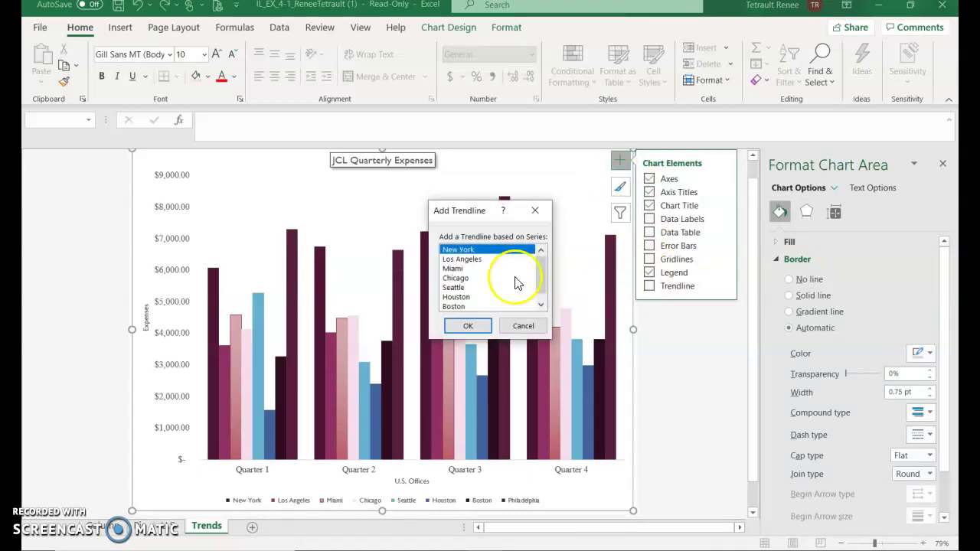
{"action": "left_click", "coordinate": [457, 328]}
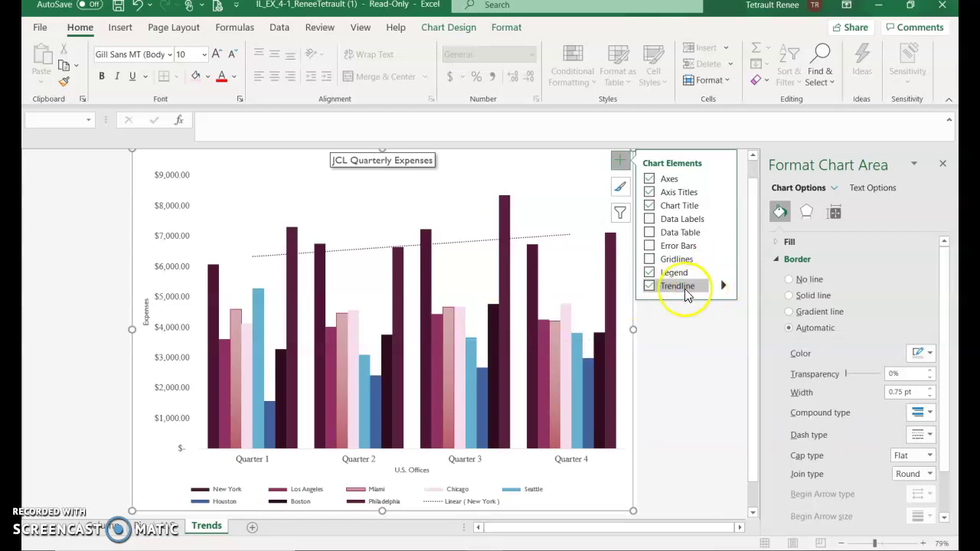
Try to add another linear trendline based on the New York series.
{"action": "left_click", "coordinate": [724, 287]}
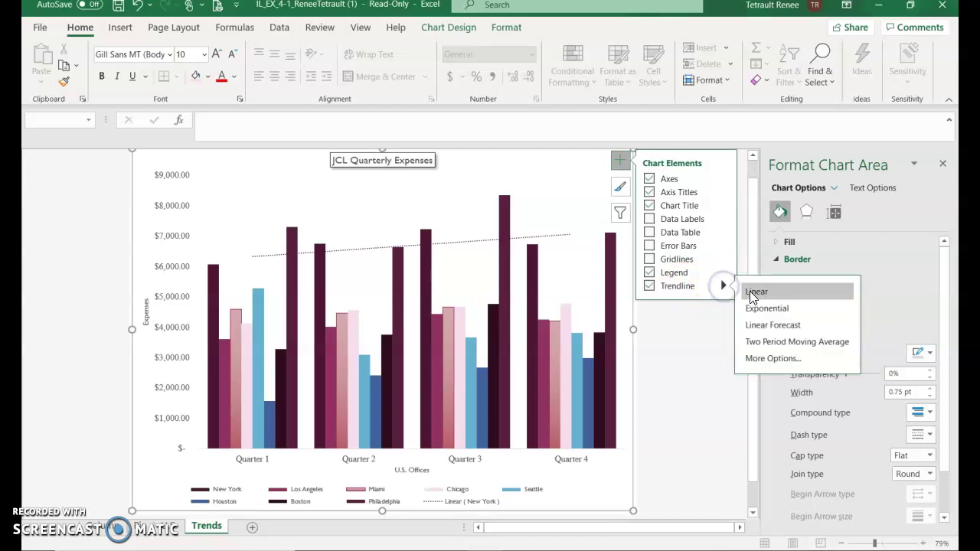
{"action": "left_click", "coordinate": [753, 292]}
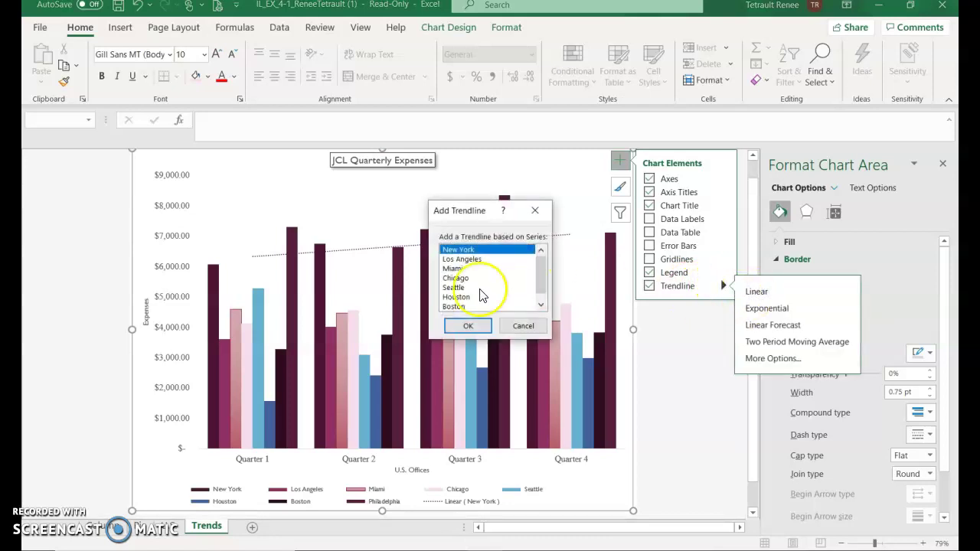
{"action": "left_click", "coordinate": [463, 326]}
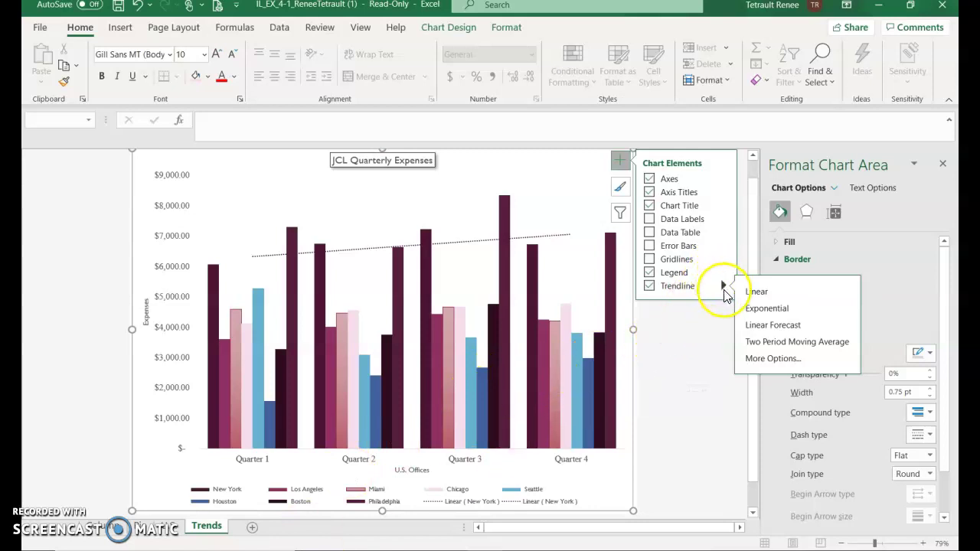
Add a linear trendline based on the Houston series to the Trends chart.
{"action": "left_click", "coordinate": [766, 358]}
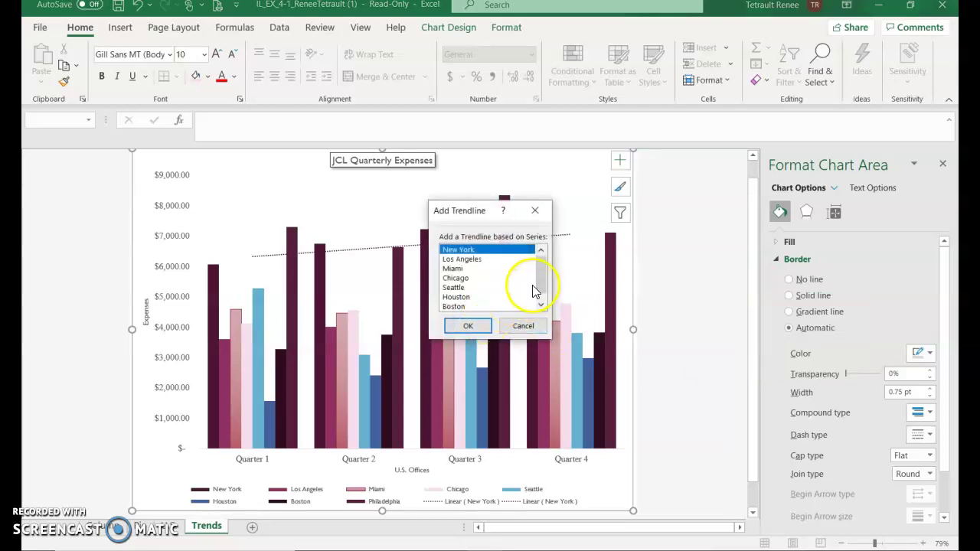
{"action": "left_click", "coordinate": [463, 297]}
{"action": "left_click", "coordinate": [468, 327]}
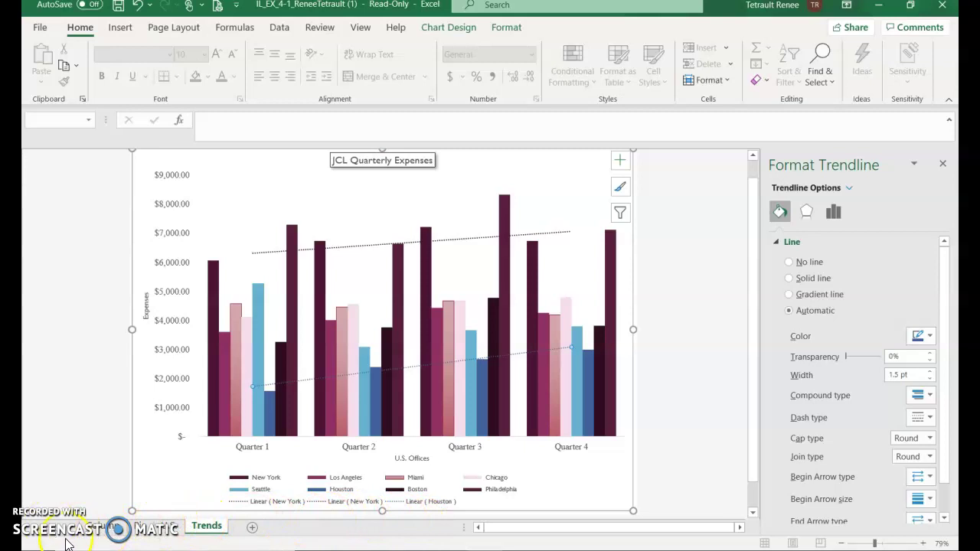
Forecast the New York trendline 1 period forward.
{"action": "scroll", "coordinate": [487, 477], "scroll_direction": "down", "scroll_amount": 1}
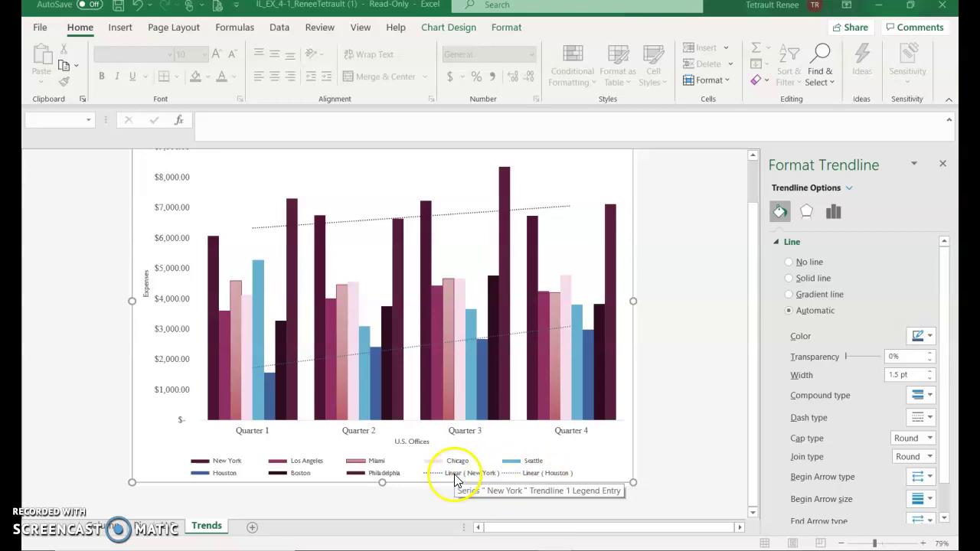
{"action": "left_click", "coordinate": [458, 218]}
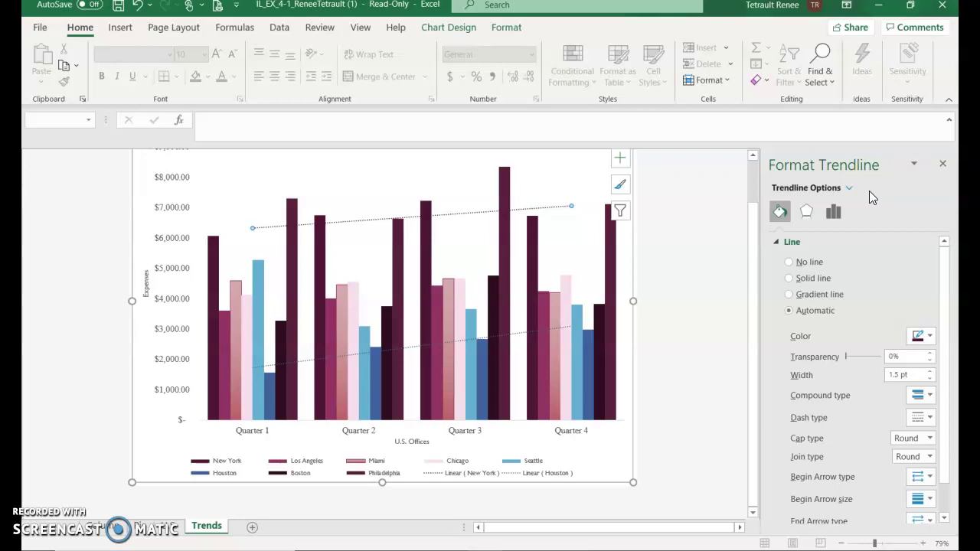
{"action": "left_click", "coordinate": [833, 215]}
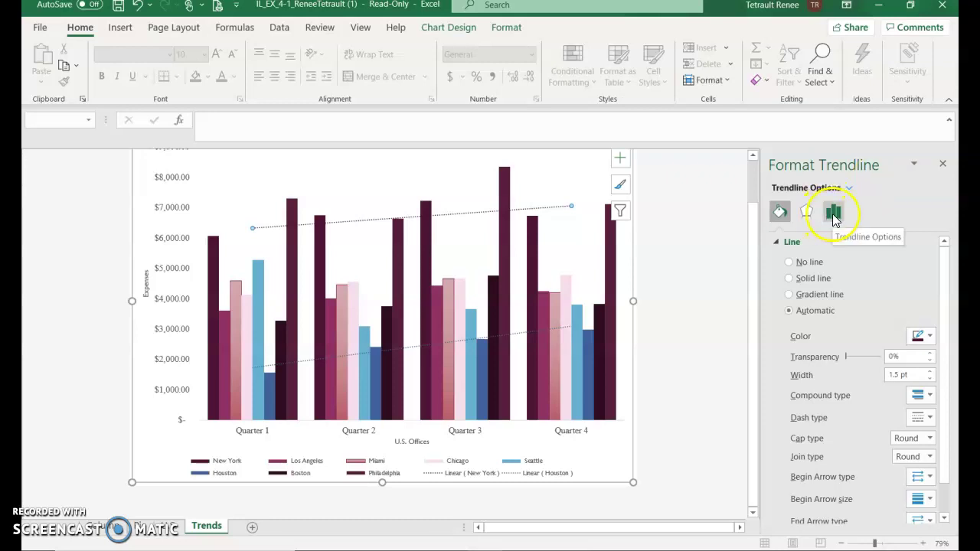
{"action": "left_click", "coordinate": [834, 216]}
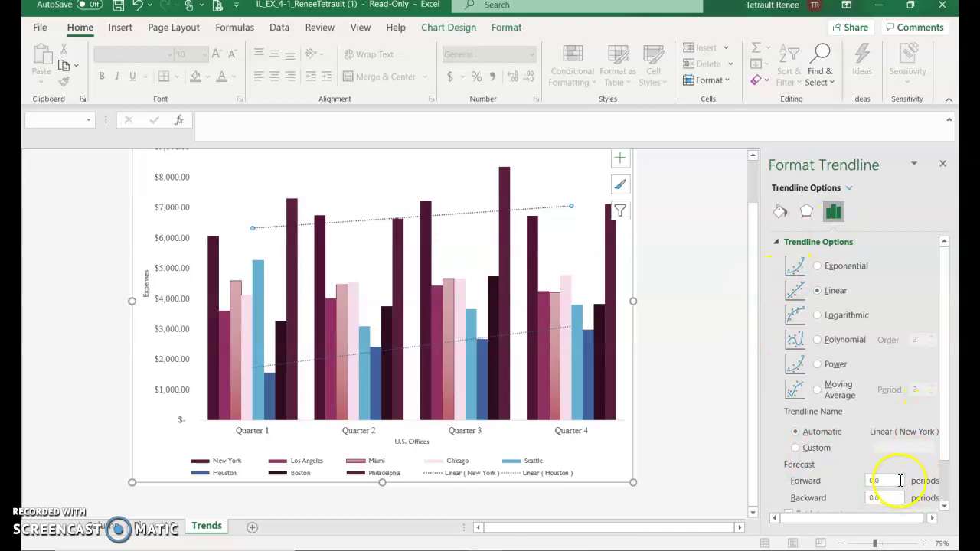
{"action": "double_click", "coordinate": [893, 480]}
{"action": "type", "text": "1"}
{"action": "key", "text": "Return"}
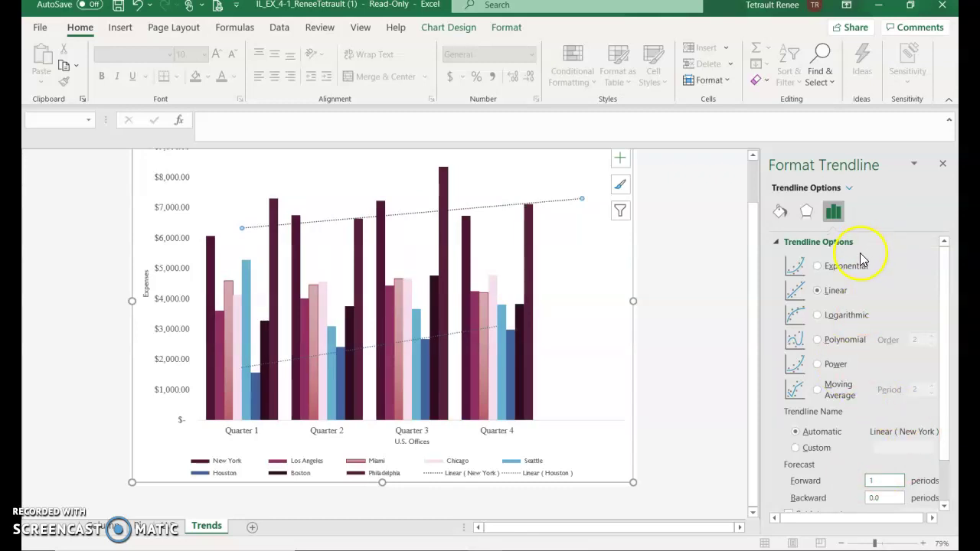
Set the New York trendline's line width to 2.5 pt and close the trendline formatting options.
{"action": "left_click", "coordinate": [780, 213]}
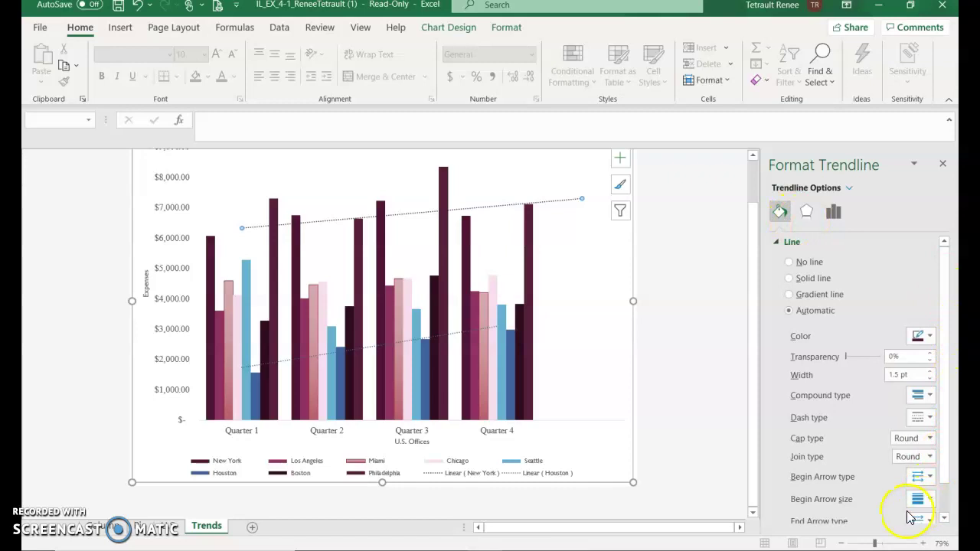
{"action": "left_click", "coordinate": [931, 371]}
{"action": "left_click", "coordinate": [931, 370]}
{"action": "left_click", "coordinate": [931, 371]}
{"action": "left_click", "coordinate": [931, 370]}
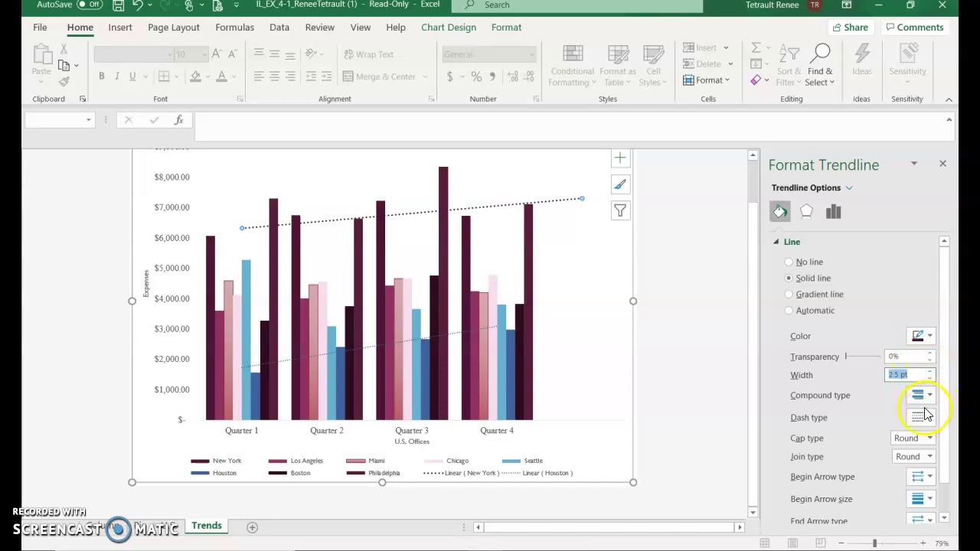
{"action": "left_click", "coordinate": [943, 166]}
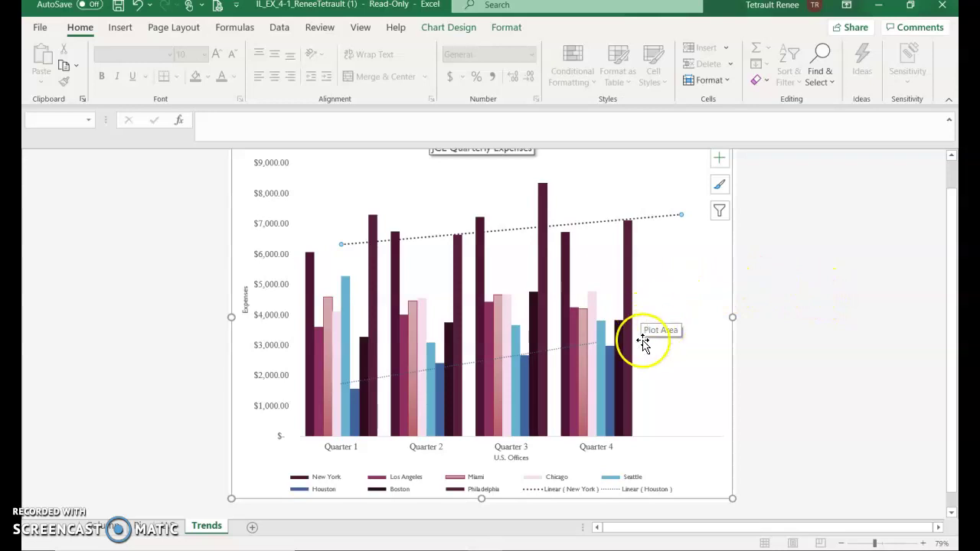
Forecast the Houston trendline 1 period forward.
{"action": "double_click", "coordinate": [476, 361]}
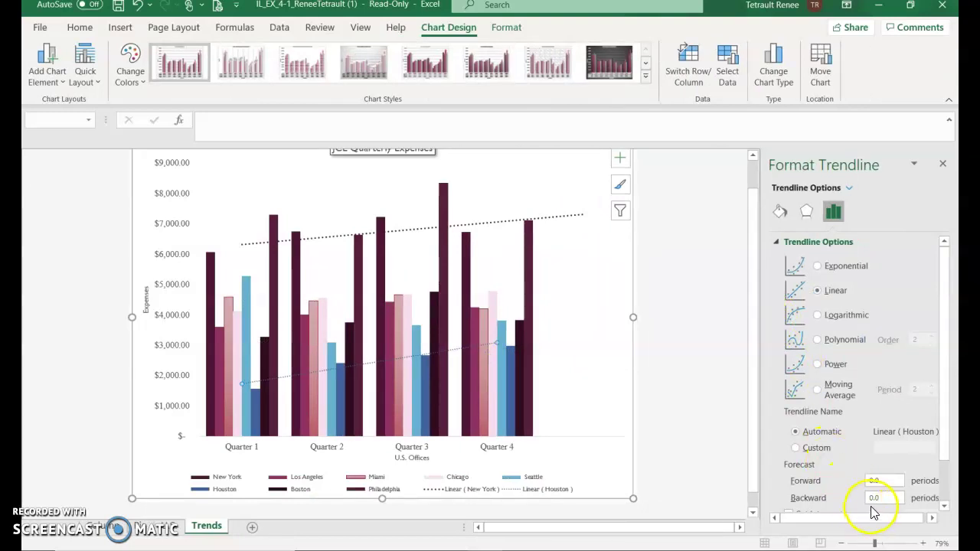
{"action": "left_click", "coordinate": [897, 480]}
{"action": "type", "text": "1"}
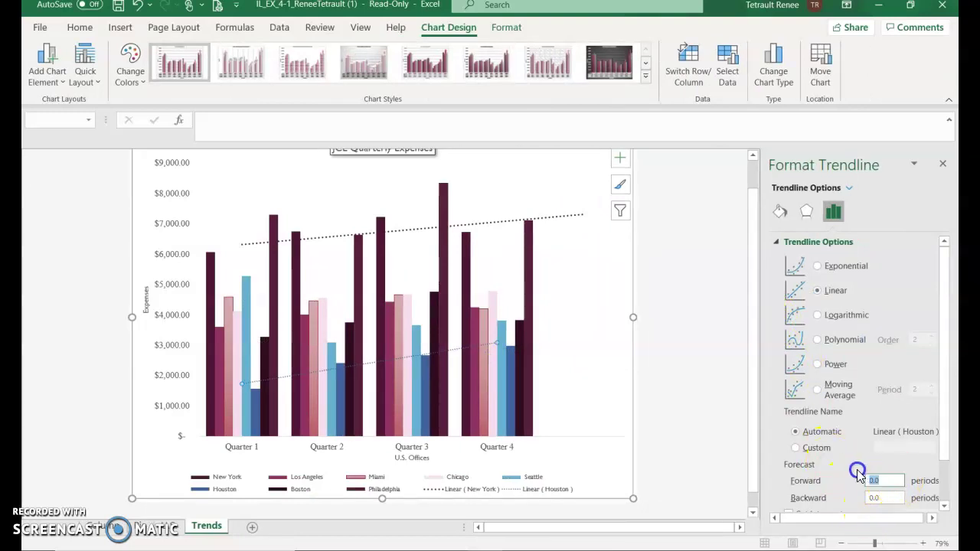
Set the Houston trendline's line width to 2.5 pt and close the trendline formatting options.
{"action": "left_click", "coordinate": [779, 211]}
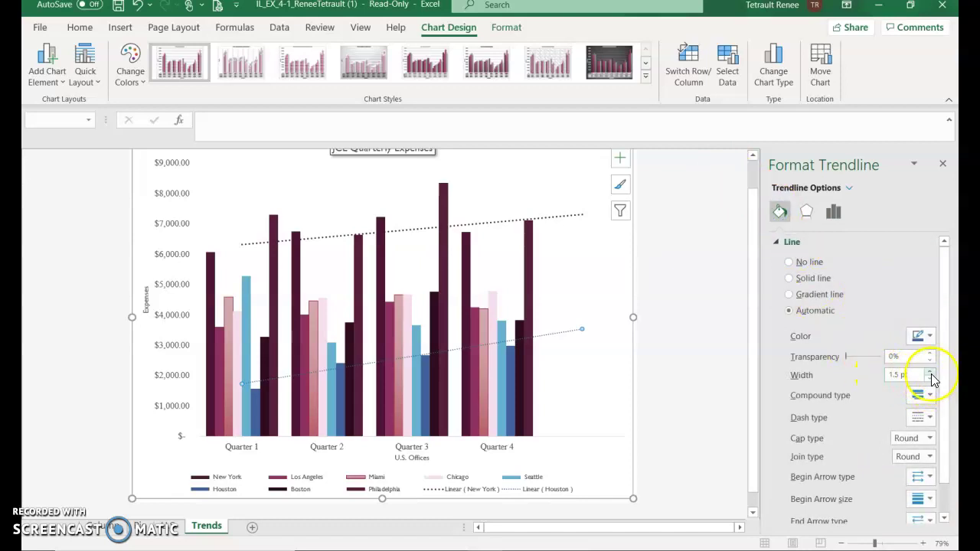
{"action": "left_click", "coordinate": [931, 372]}
{"action": "left_click", "coordinate": [931, 373]}
{"action": "left_click", "coordinate": [931, 373]}
{"action": "left_click", "coordinate": [931, 373]}
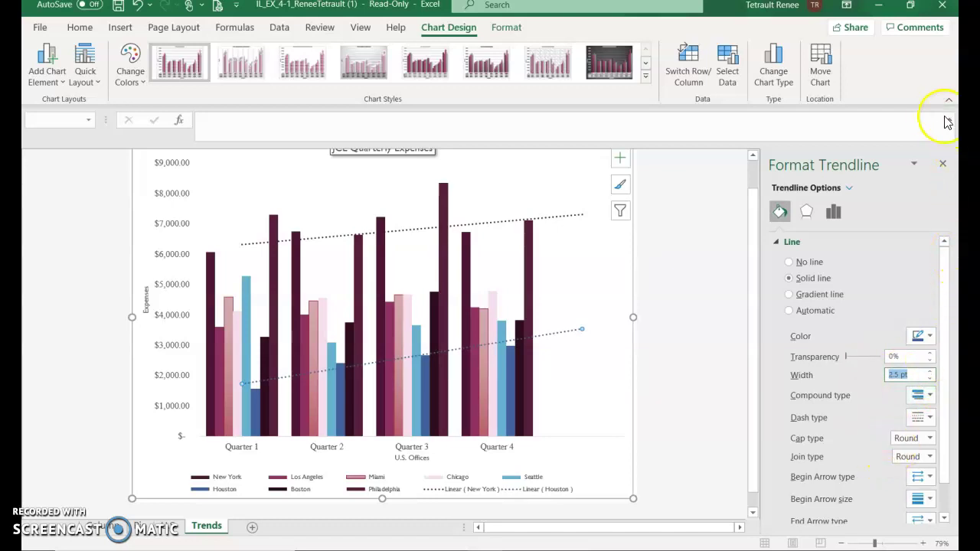
{"action": "left_click", "coordinate": [942, 164]}
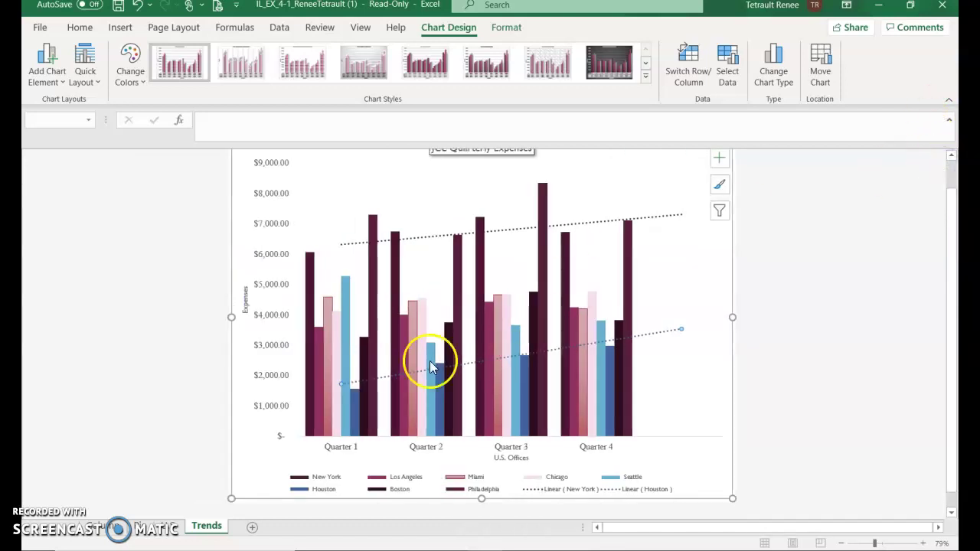